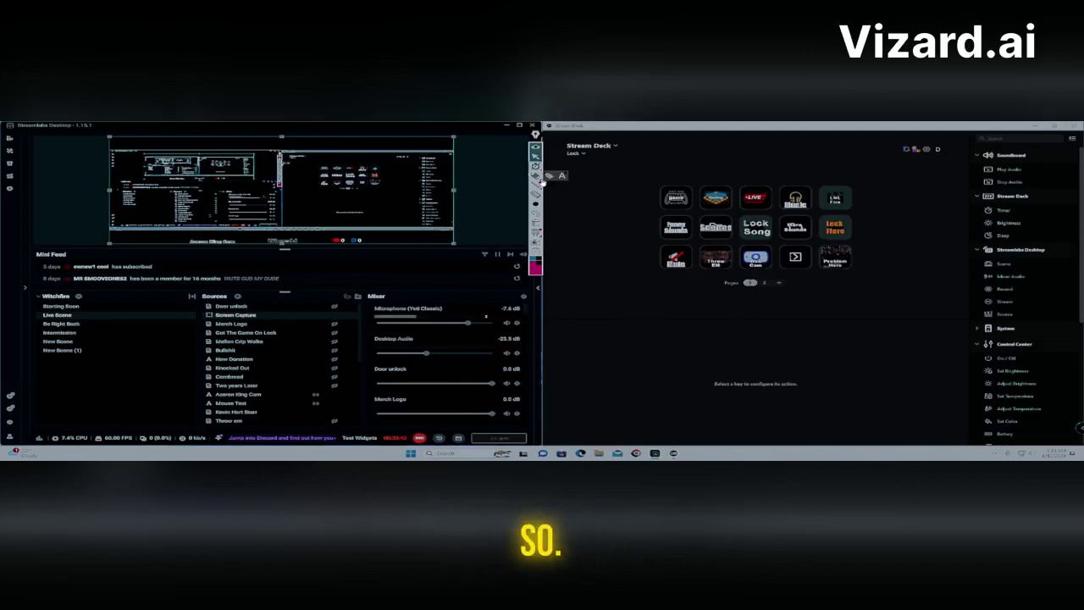
- Point out the device name, then show the connected devices and profiles lists
mouse_move(567, 156)
mouse_down()
mouse_move(641, 161)
mouse_move(639, 142)
mouse_move(576, 142)
mouse_move(559, 155)
mouse_up()
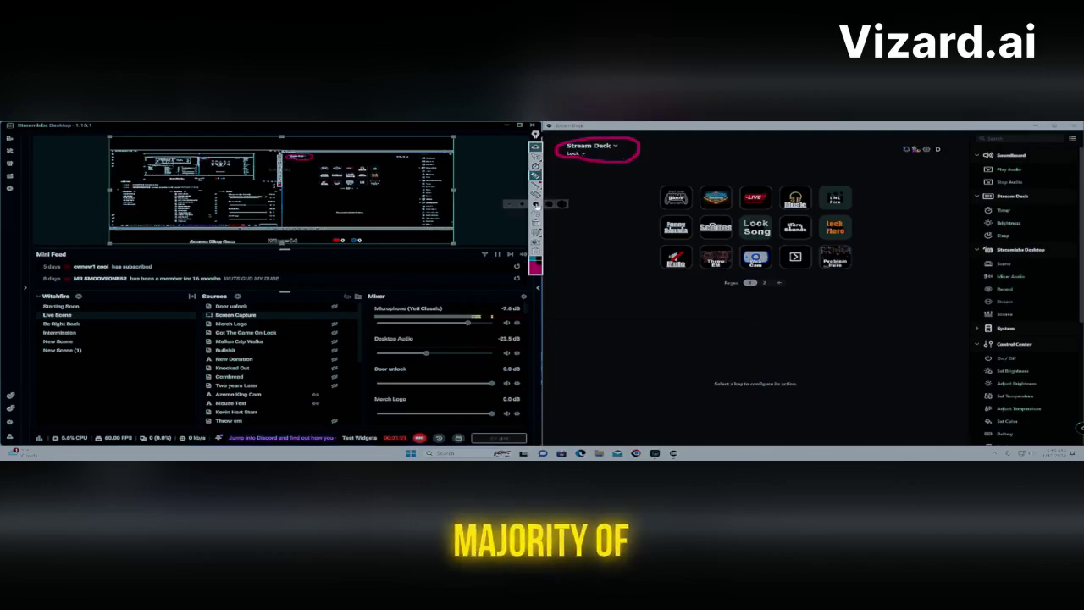
click(536, 216)
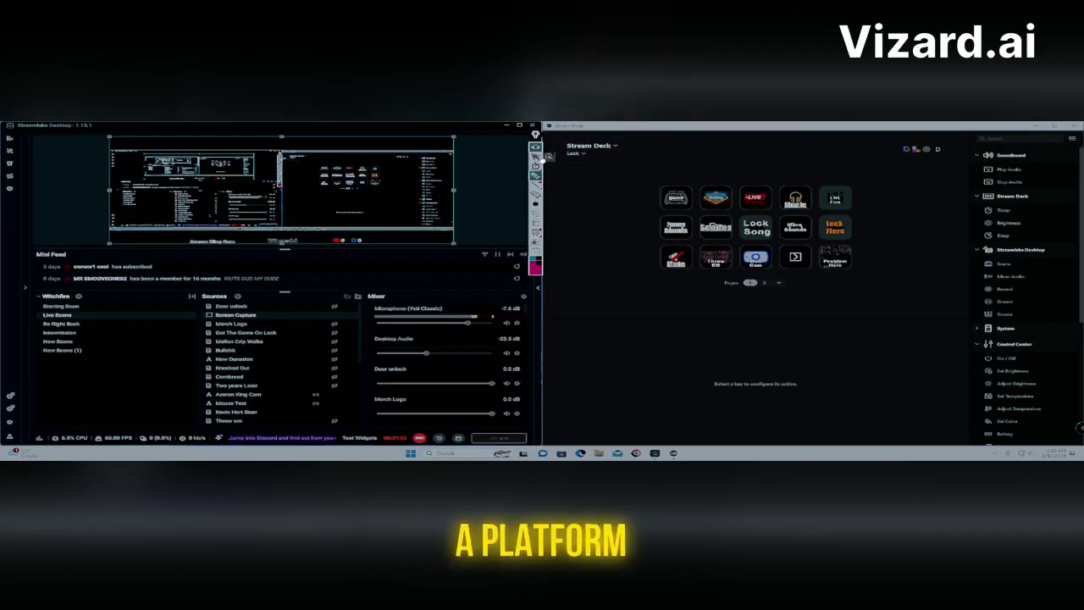
click(616, 147)
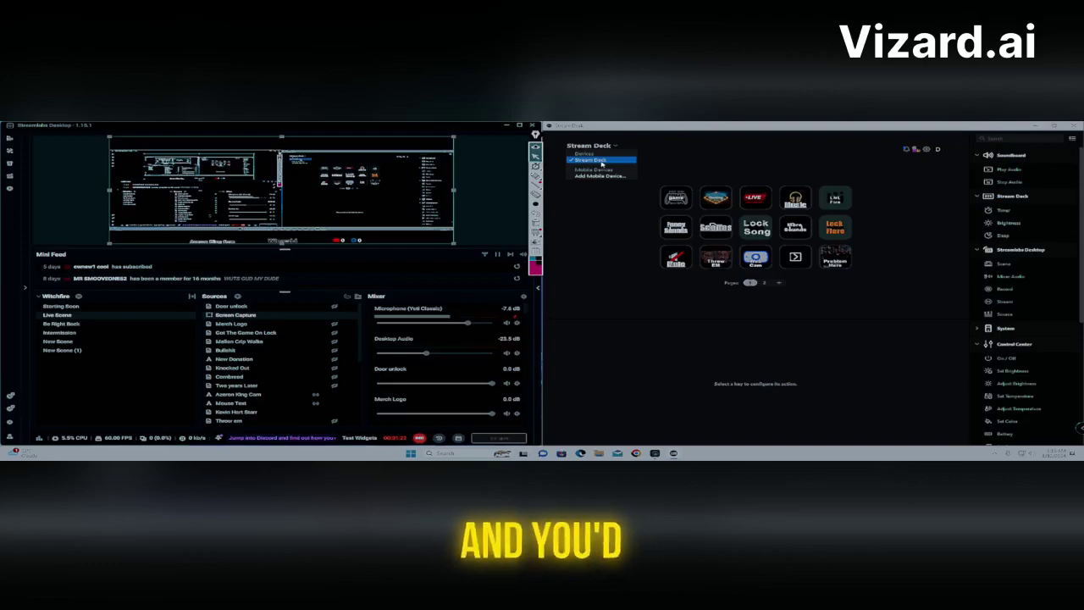
click(632, 160)
click(584, 154)
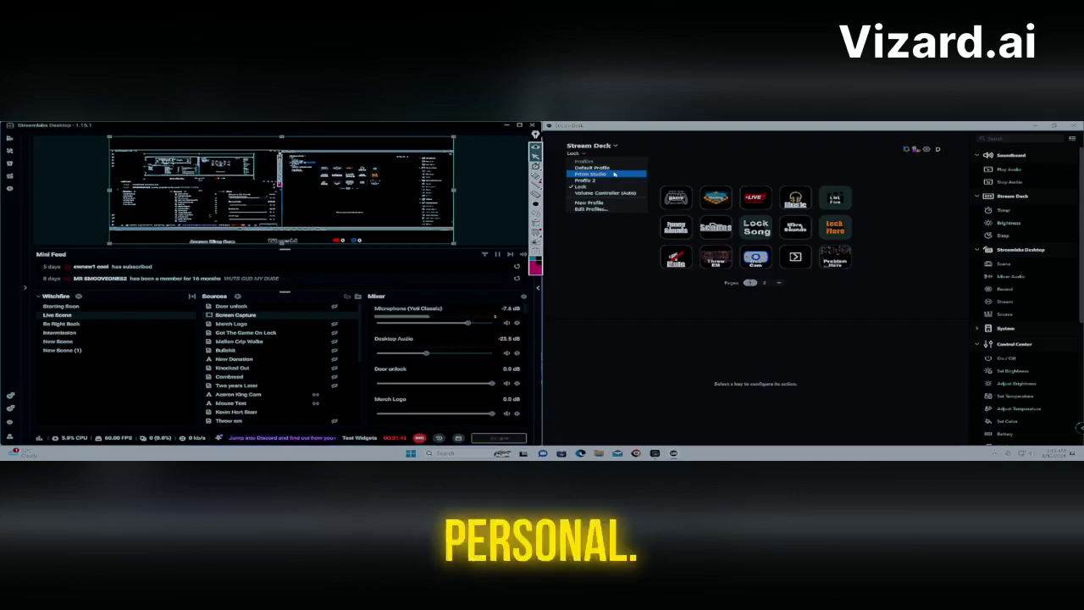
click(673, 172)
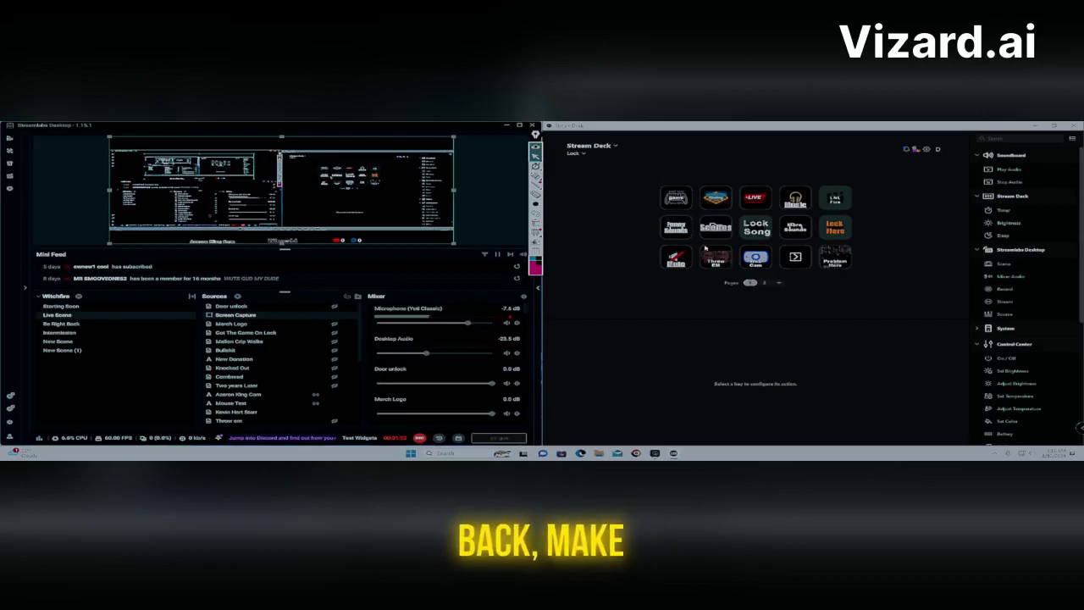
- Walk through Stream Deck preferences, marking the update check, profiles, style and devices settings
click(922, 150)
drag(535, 134, 355, 150)
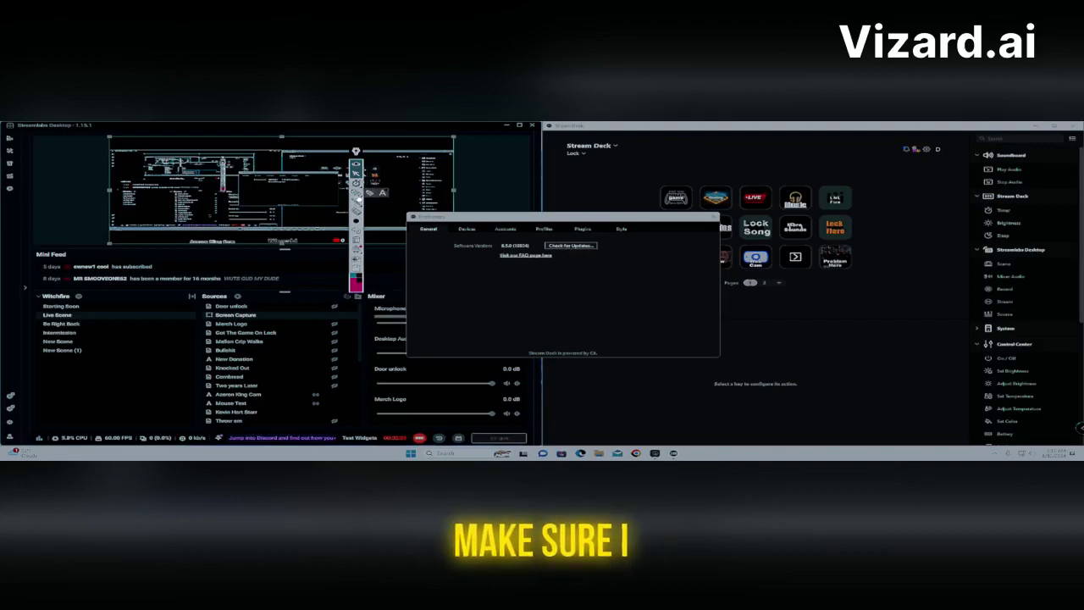
mouse_move(549, 251)
mouse_down()
mouse_move(610, 245)
mouse_move(586, 235)
mouse_move(544, 245)
mouse_up()
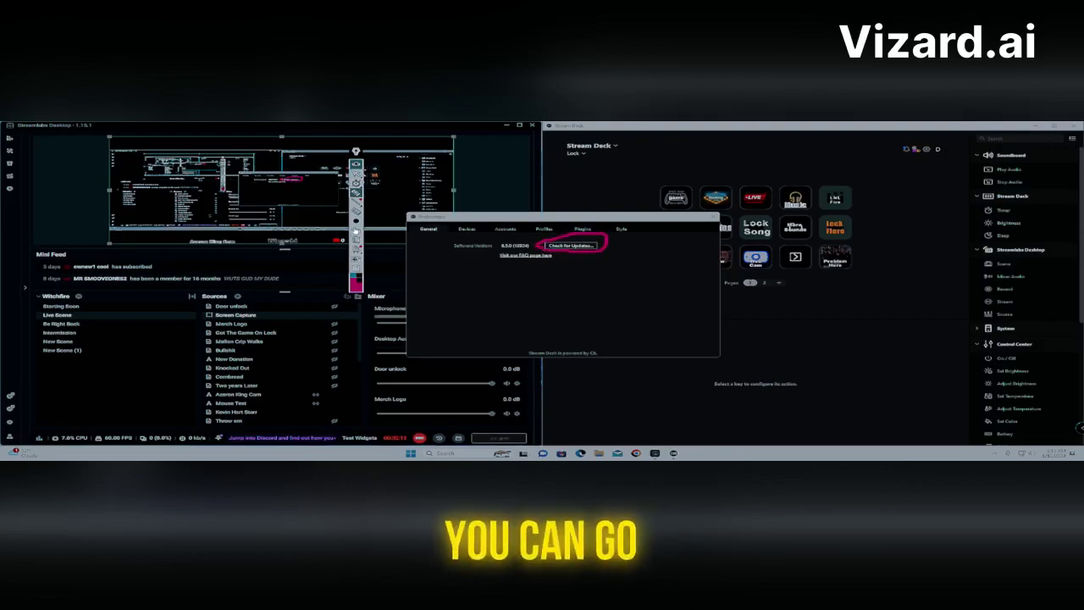
click(355, 231)
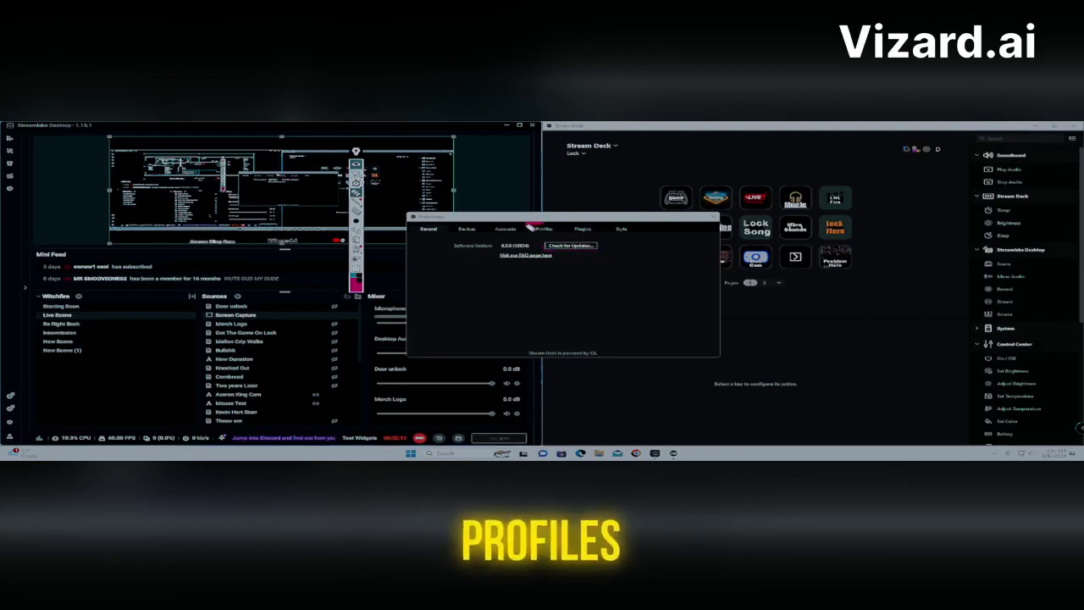
mouse_move(528, 226)
mouse_down()
mouse_move(546, 242)
mouse_move(566, 227)
mouse_move(484, 231)
mouse_move(525, 244)
mouse_move(521, 225)
mouse_up()
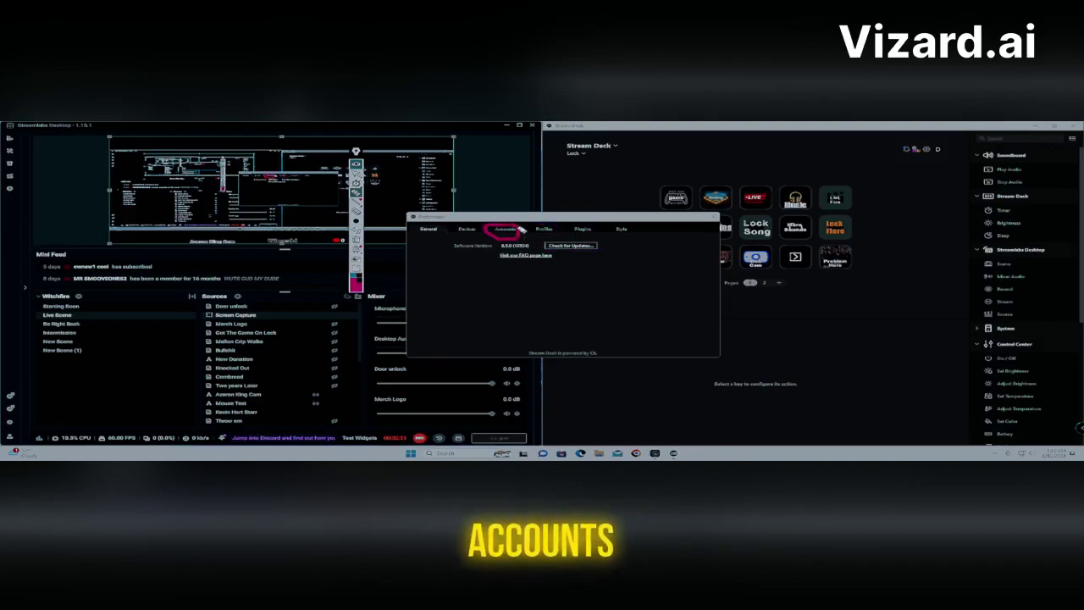
mouse_move(621, 224)
mouse_down()
mouse_move(610, 232)
mouse_move(636, 237)
mouse_move(625, 227)
mouse_up()
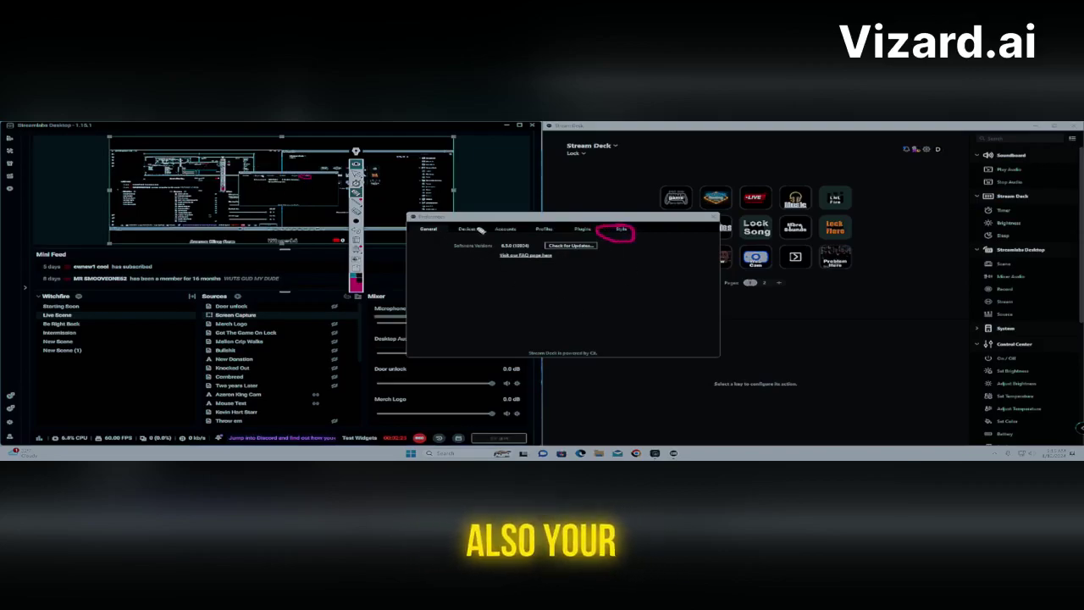
mouse_move(483, 228)
mouse_down()
mouse_move(503, 253)
mouse_move(523, 255)
mouse_up()
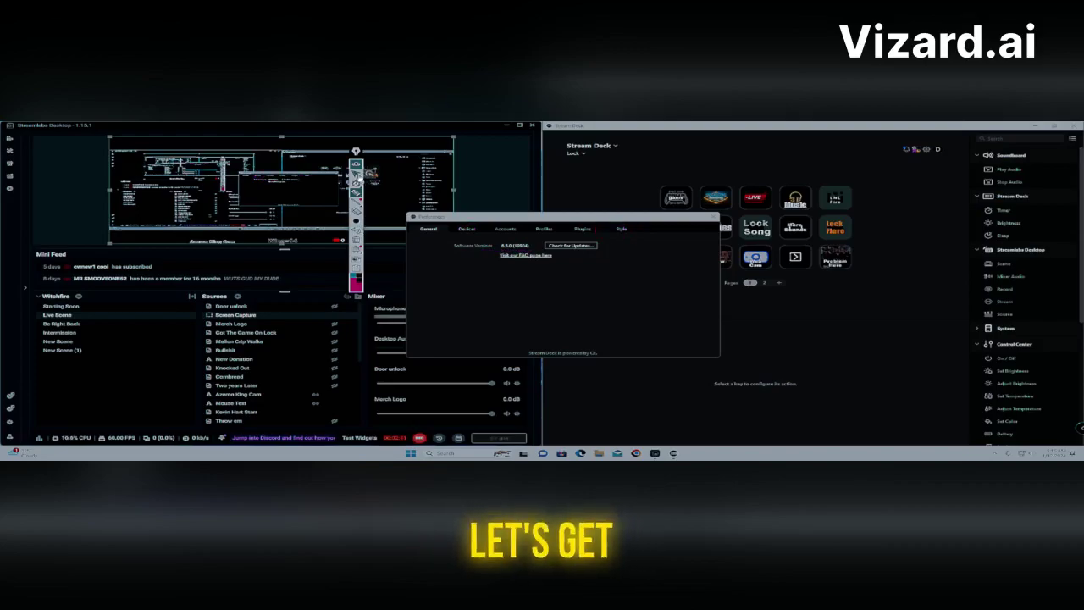
click(713, 216)
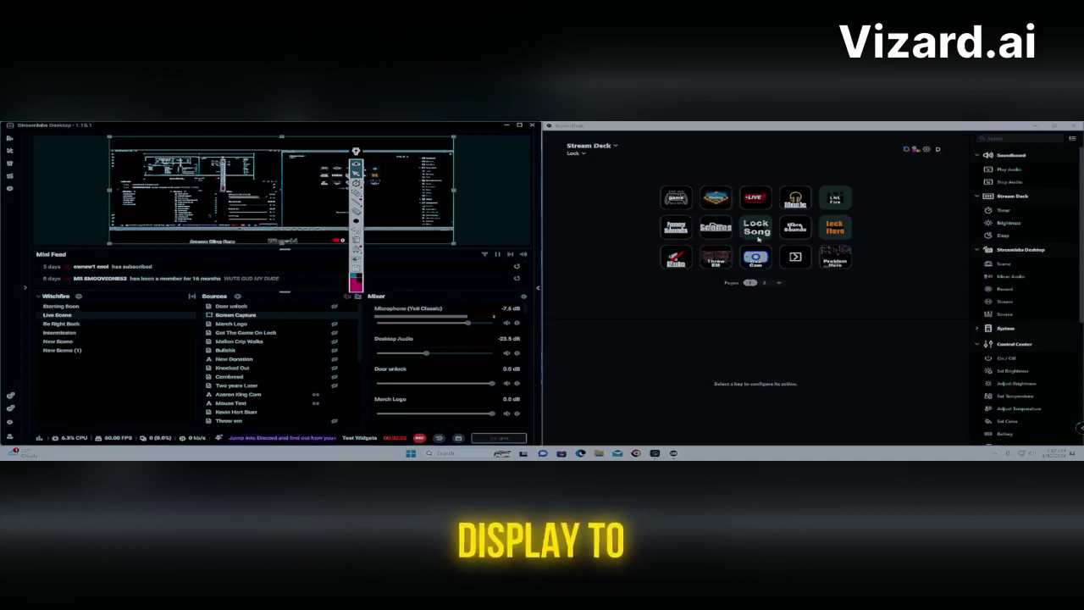
- Switch to the page with the power, 50% and Untitled keys and highlight the Stream Deck, Streamlabs Desktop and System actions
click(763, 282)
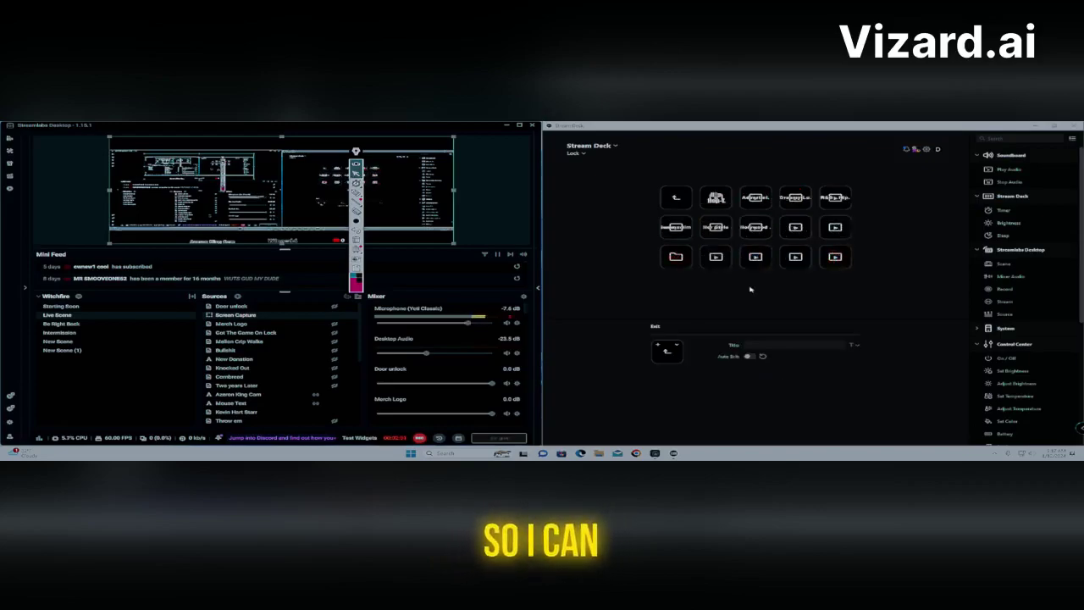
click(749, 289)
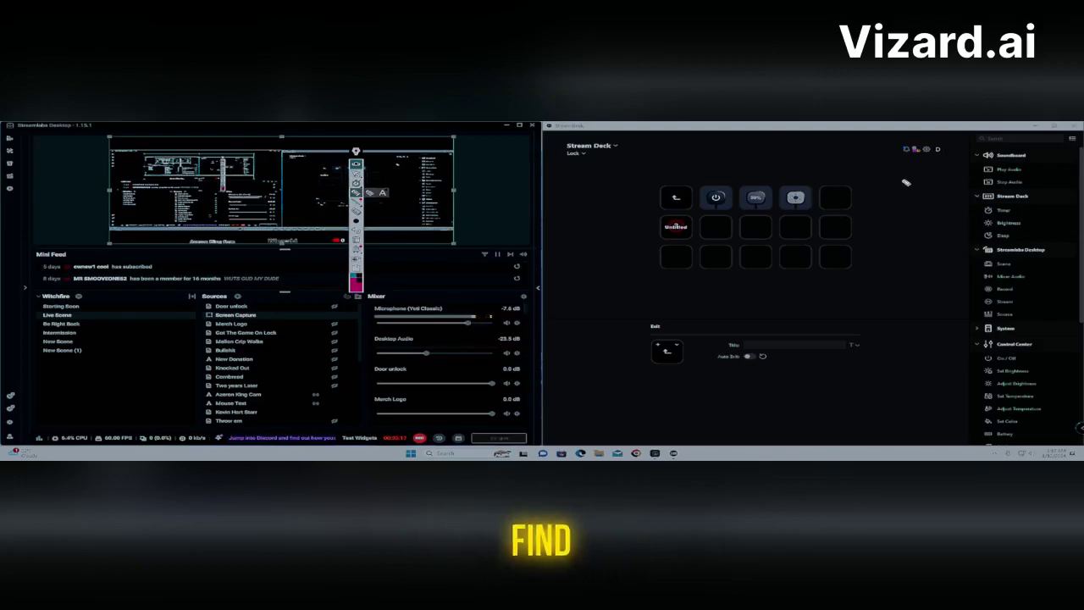
mouse_move(901, 180)
mouse_down()
mouse_move(948, 199)
mouse_move(927, 214)
mouse_up()
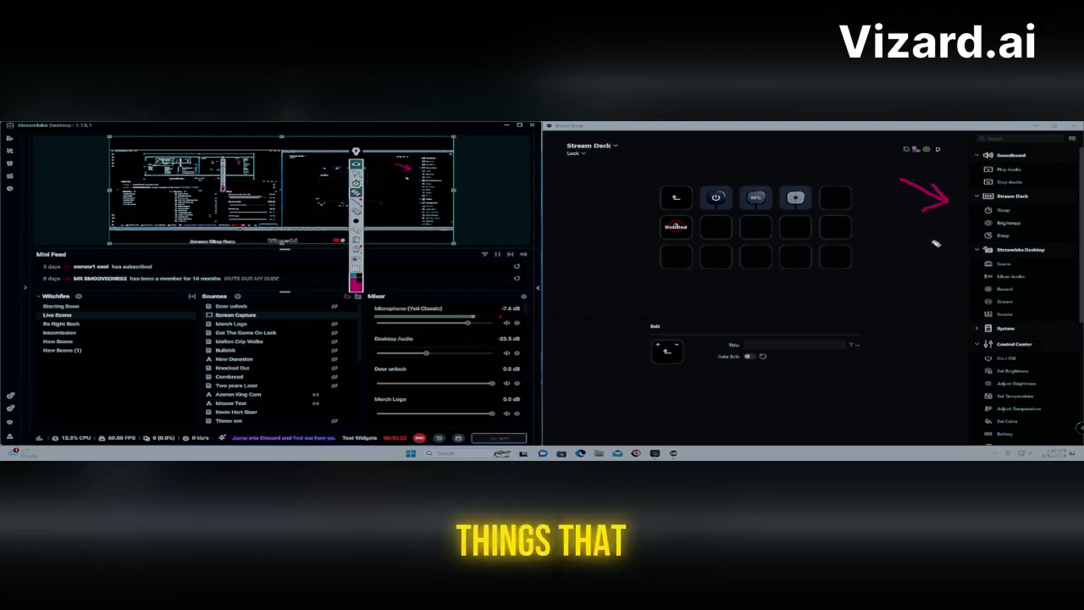
drag(907, 265, 955, 261)
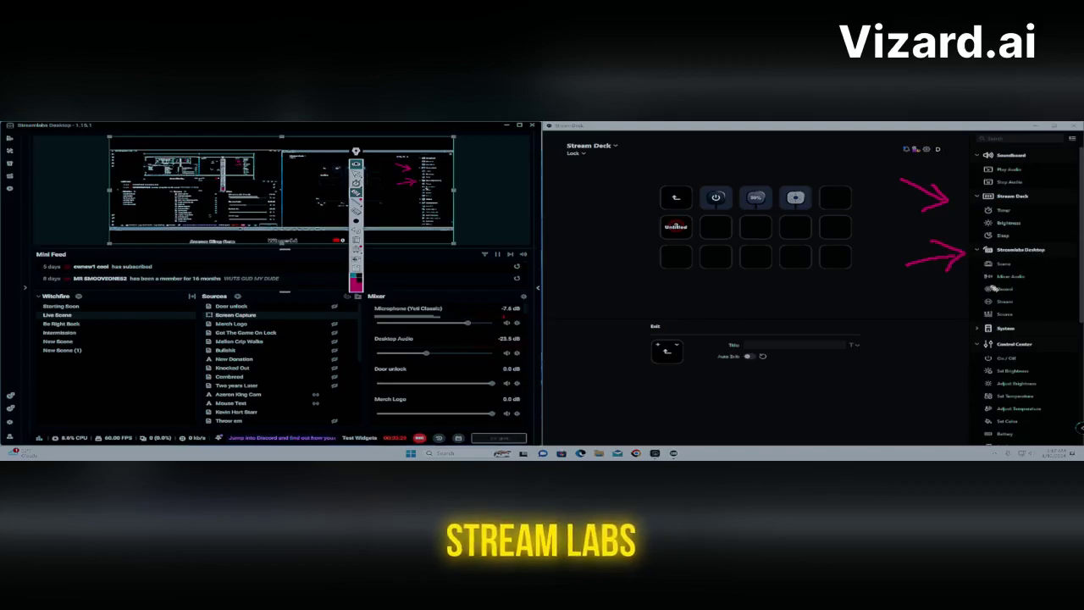
mouse_move(909, 326)
mouse_down()
mouse_move(956, 324)
mouse_move(930, 342)
mouse_move(953, 354)
mouse_move(973, 348)
mouse_up()
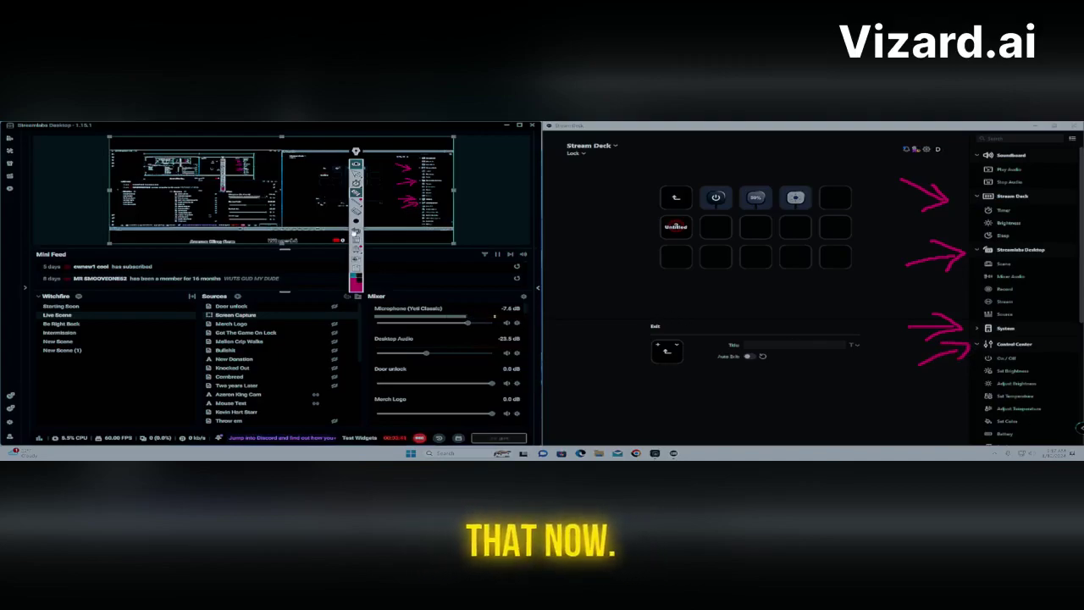
- Clear the pen annotations and collapse every category in the actions sidebar
click(356, 242)
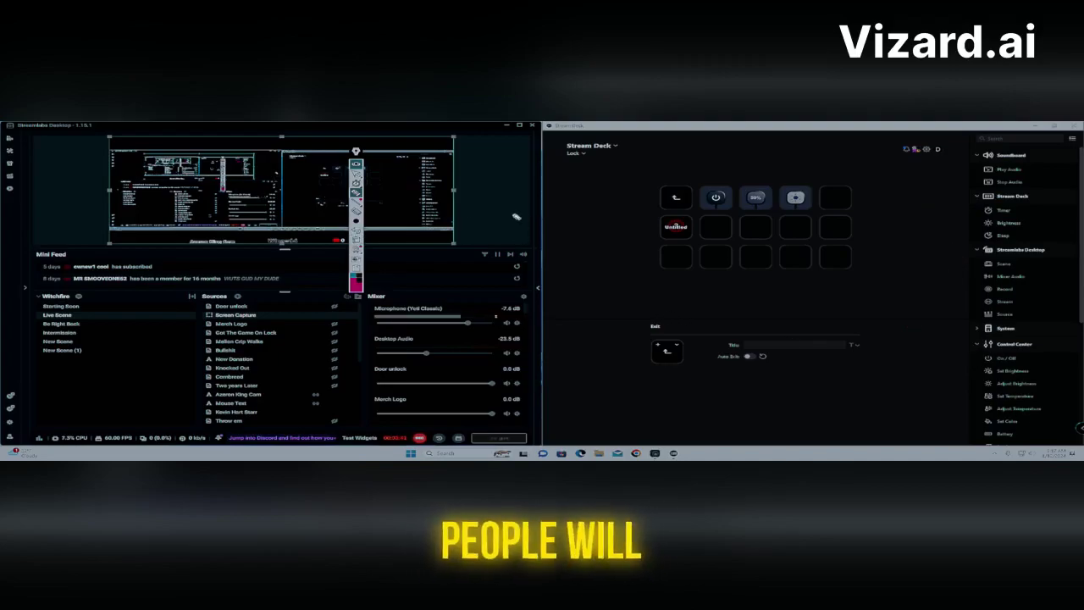
click(356, 174)
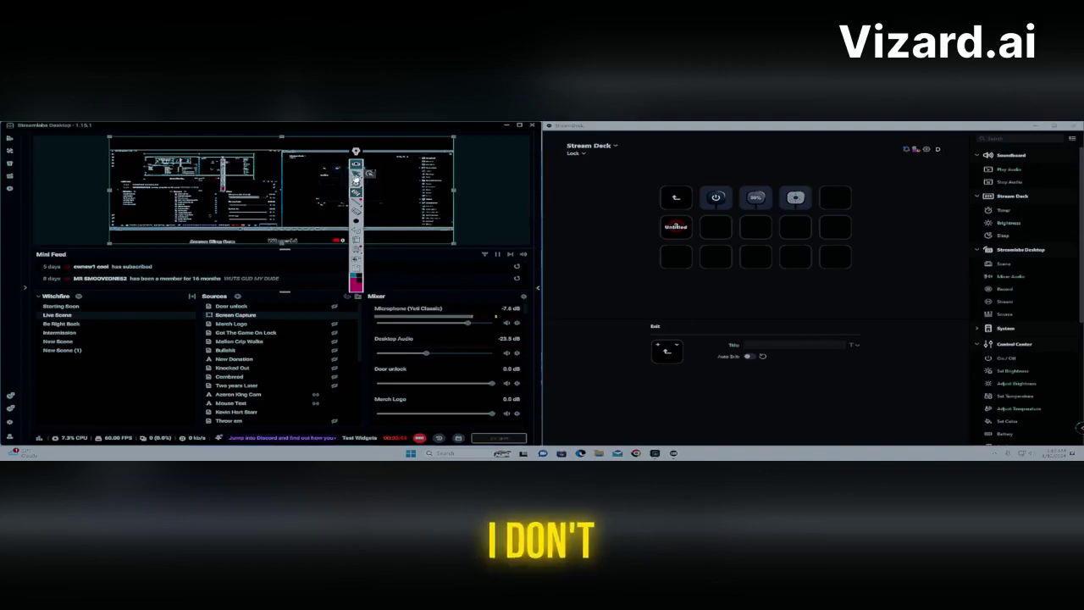
click(977, 250)
click(977, 195)
click(977, 155)
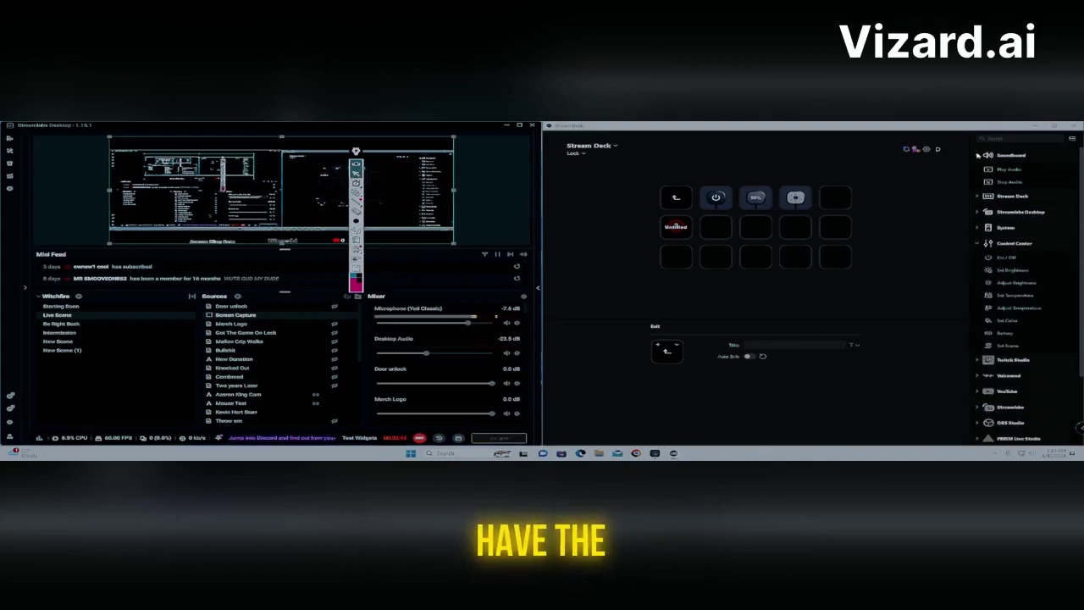
click(978, 218)
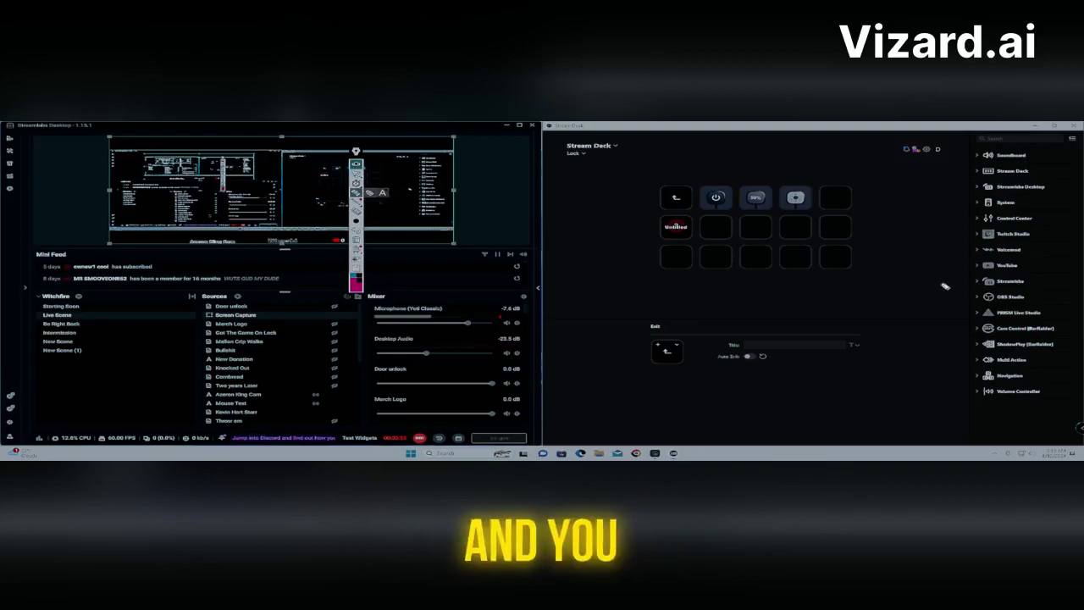
- Mark the Streamlabs actions and the Marketplace shortcut, then launch the Elgato Marketplace
mouse_move(912, 279)
mouse_down()
mouse_move(960, 280)
mouse_move(945, 269)
mouse_move(956, 311)
mouse_move(945, 302)
mouse_move(946, 321)
mouse_up()
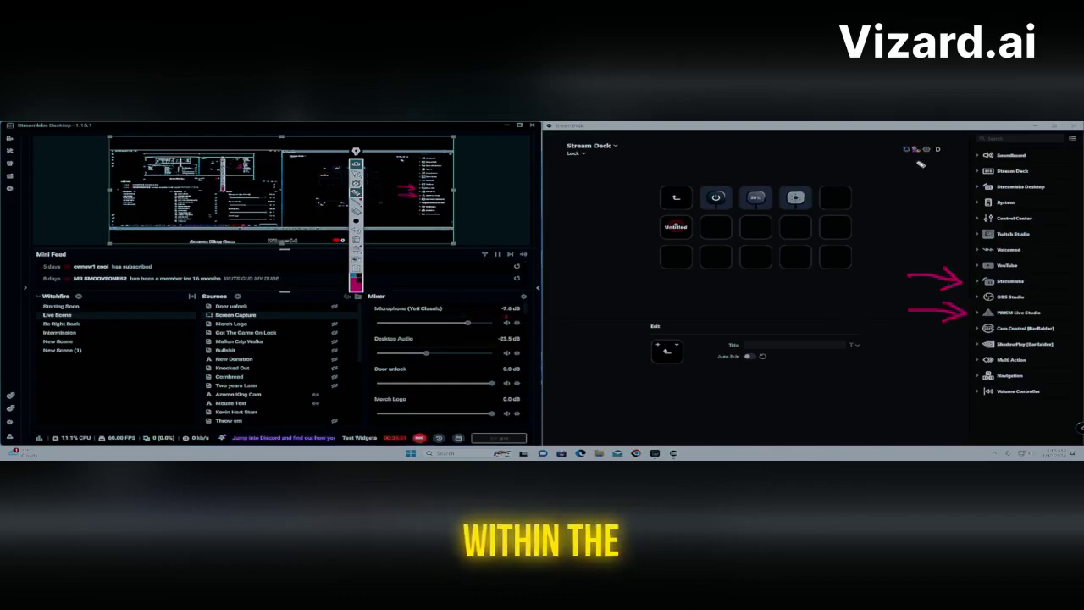
click(357, 194)
click(355, 222)
click(356, 222)
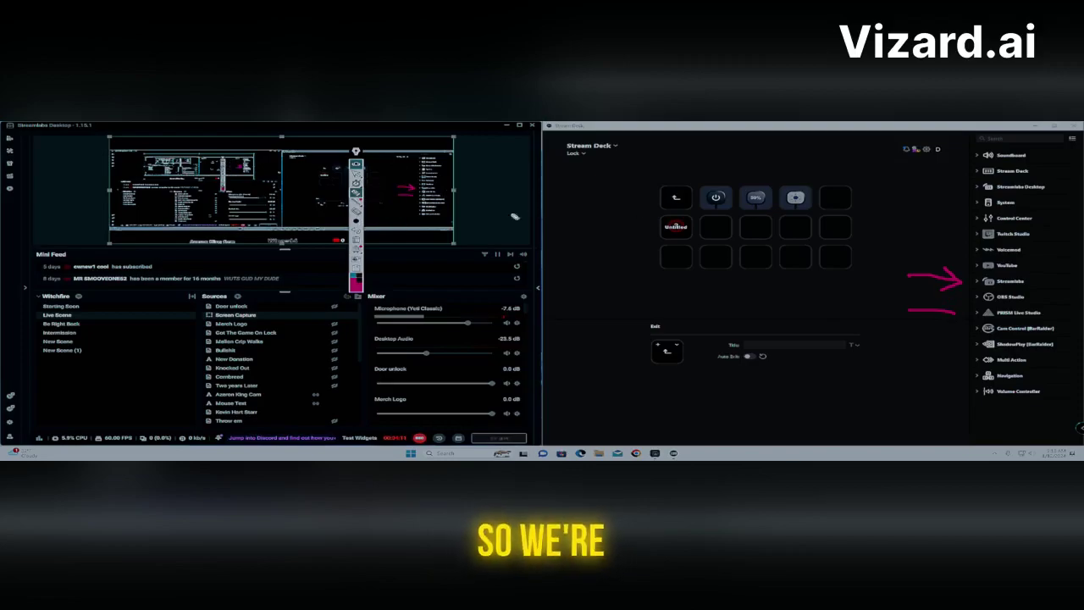
click(357, 239)
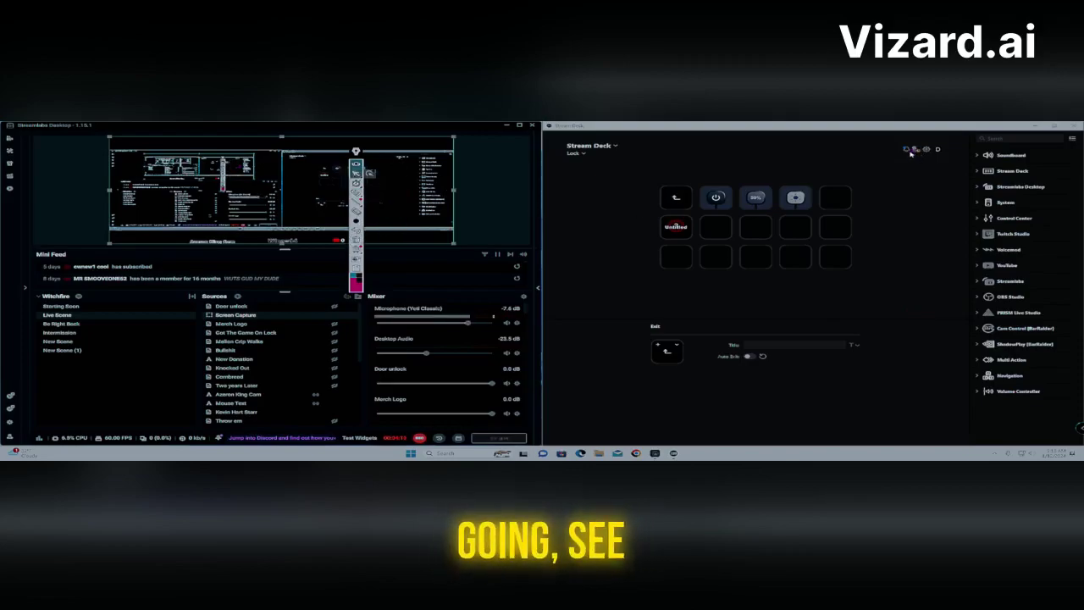
click(357, 193)
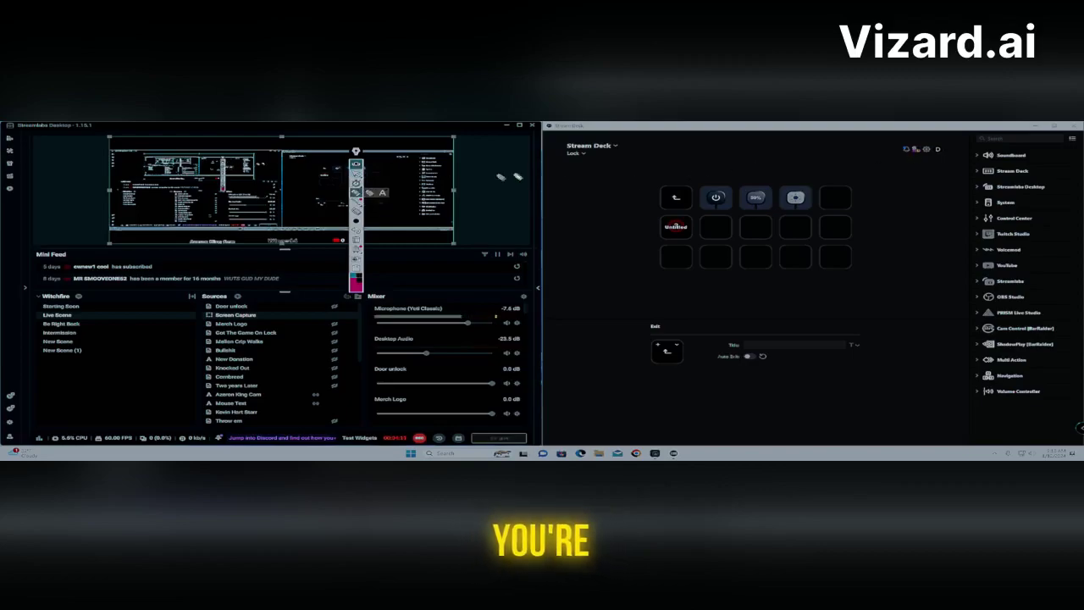
drag(912, 185, 922, 159)
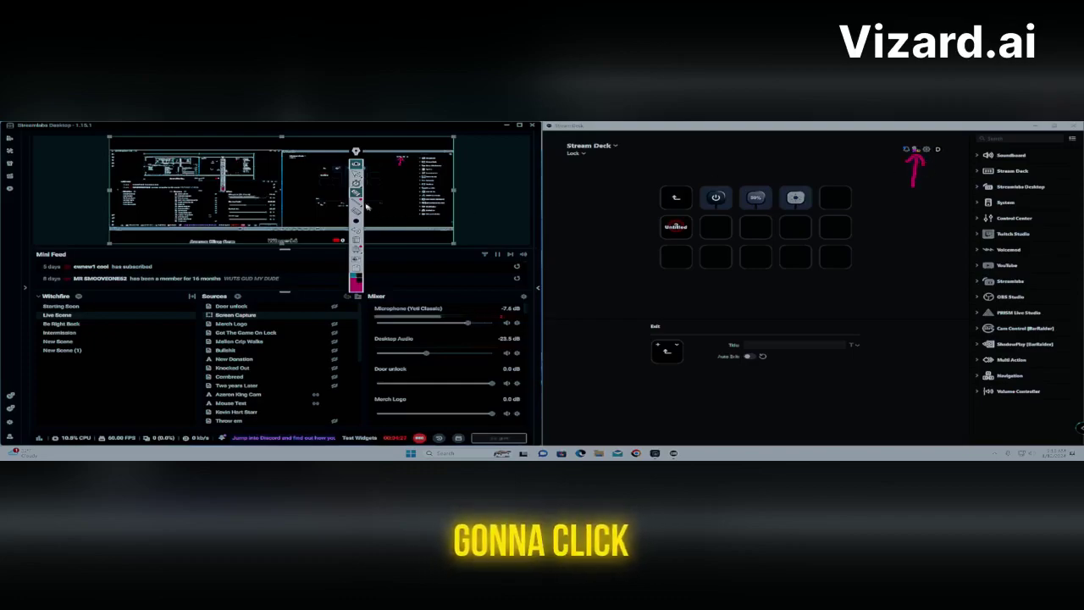
click(356, 183)
click(356, 235)
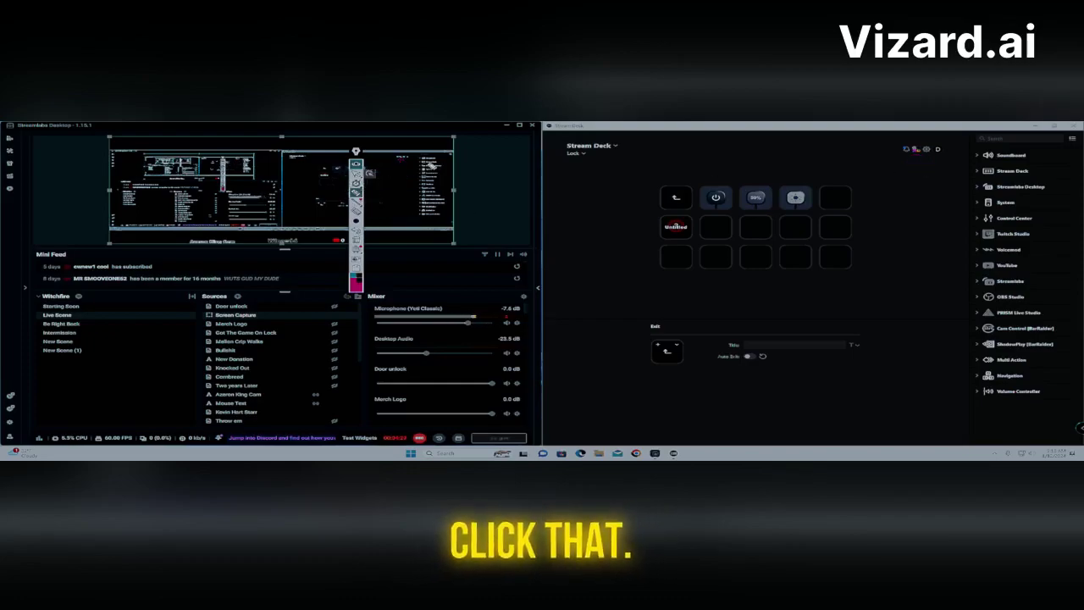
click(916, 150)
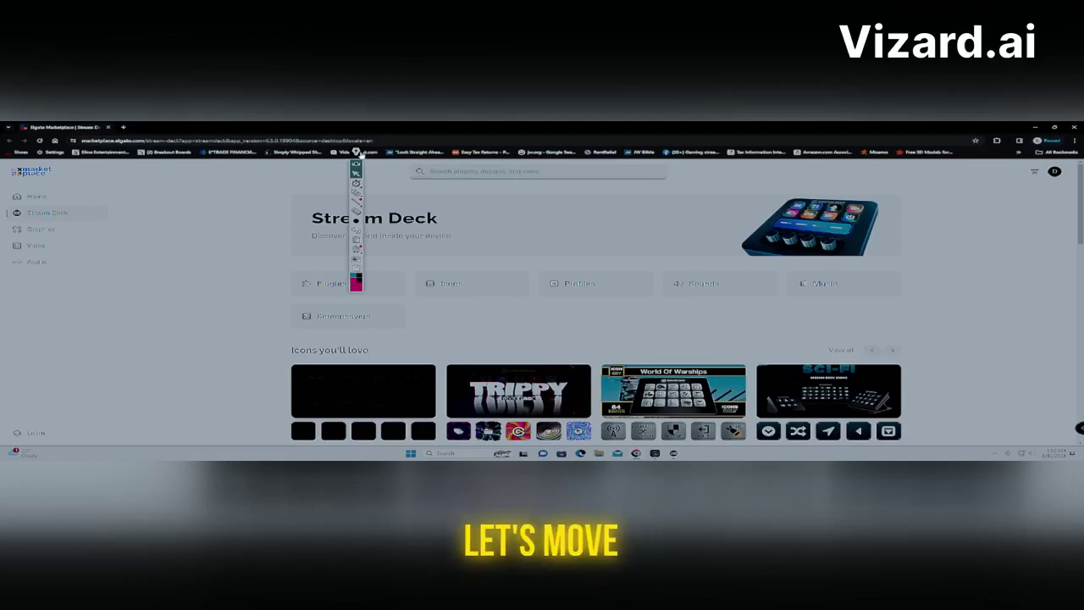
- Search 'prism', view the PRISM Live Studio plugin, maximize the browser, then go to Audio
mouse_move(359, 158)
mouse_down()
mouse_move(398, 149)
mouse_move(1021, 173)
mouse_up()
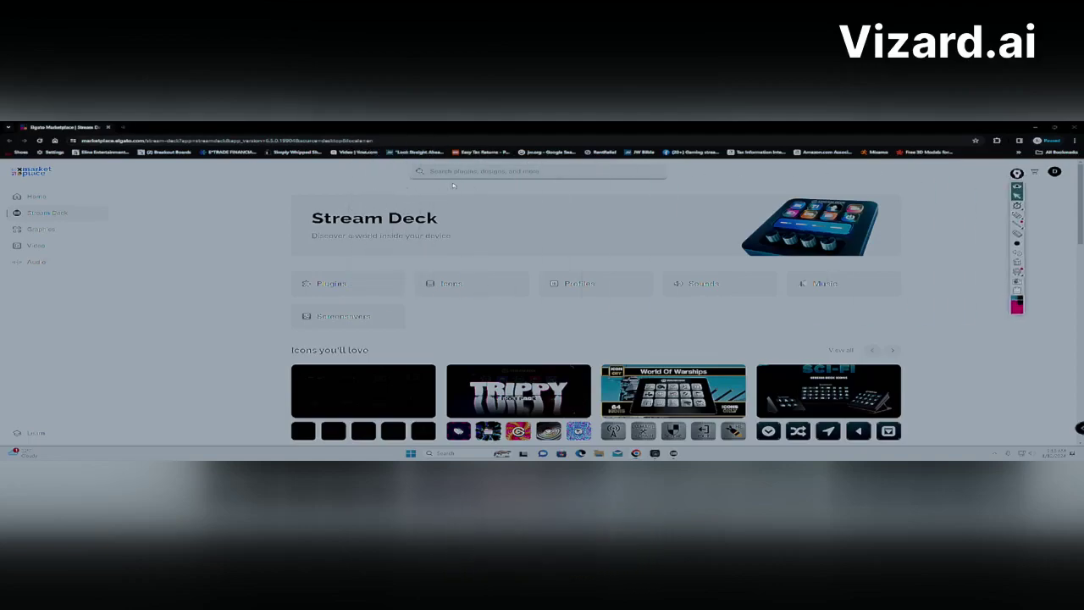
click(475, 172)
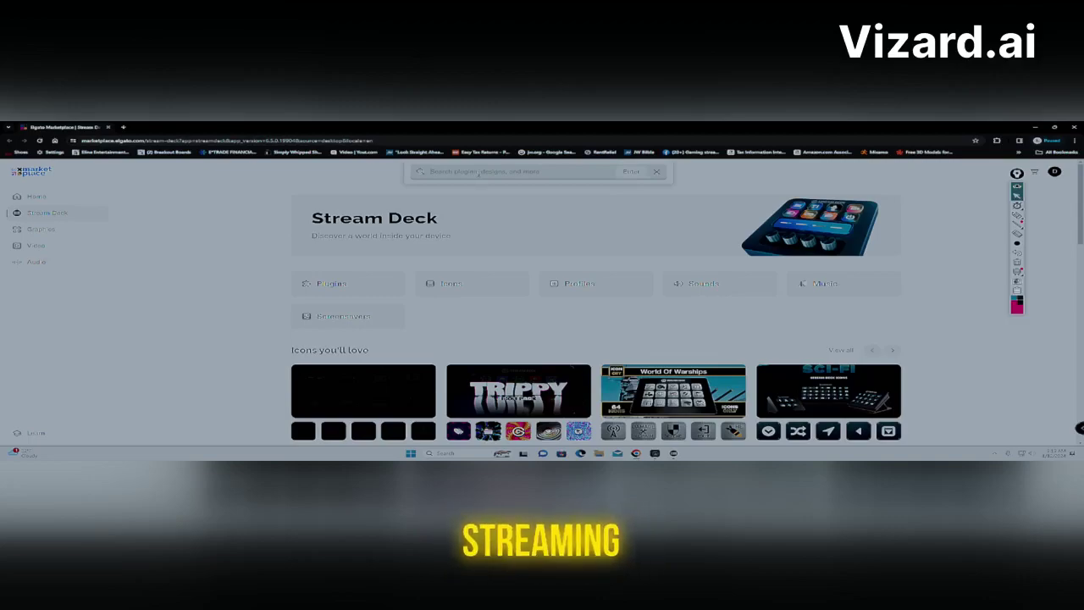
text(prism)
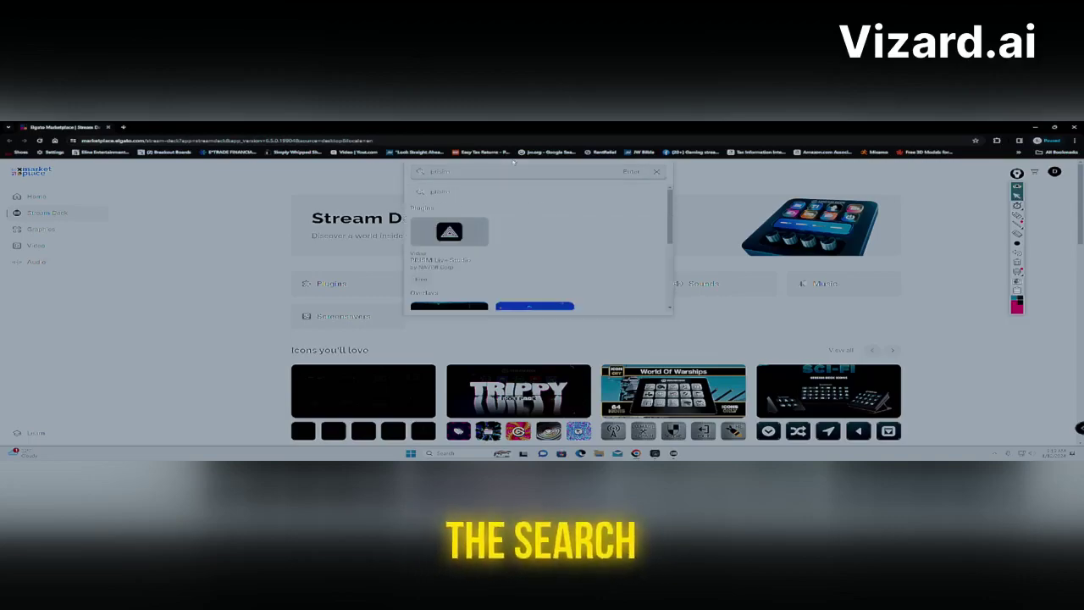
click(449, 241)
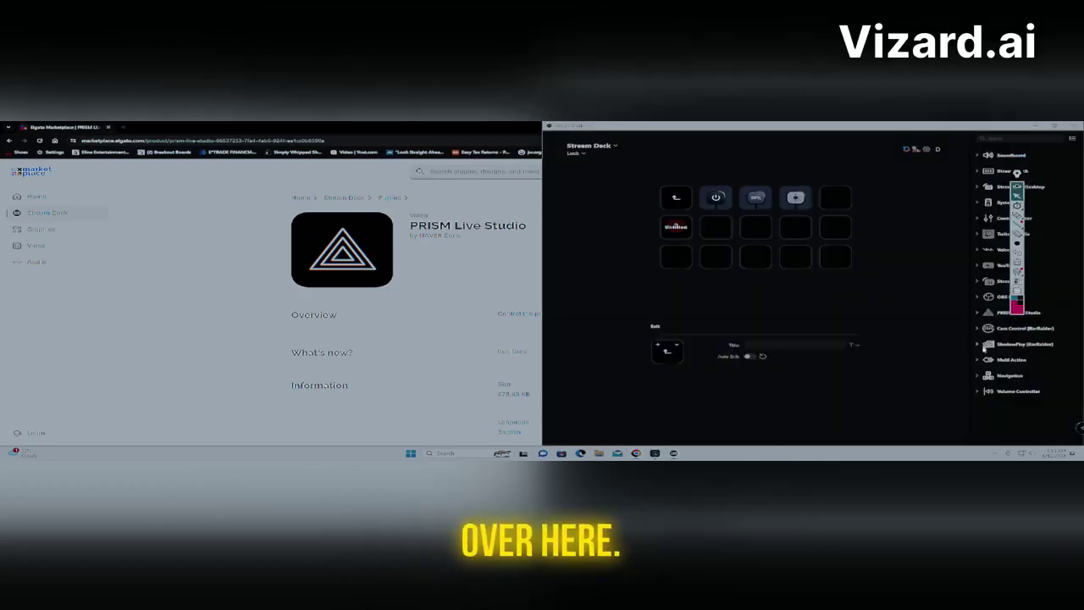
double_click(437, 127)
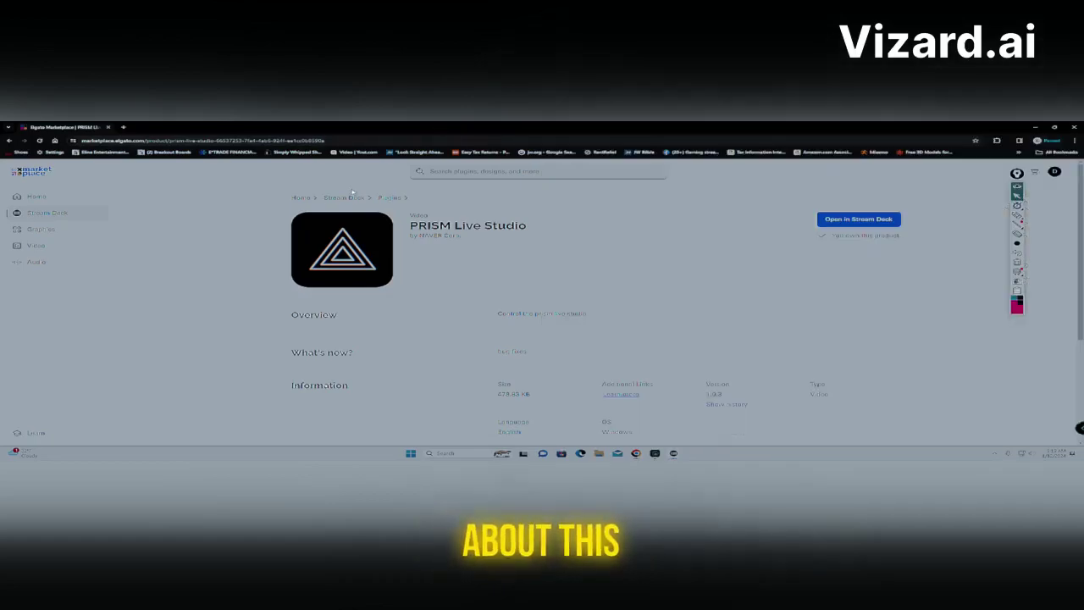
click(71, 265)
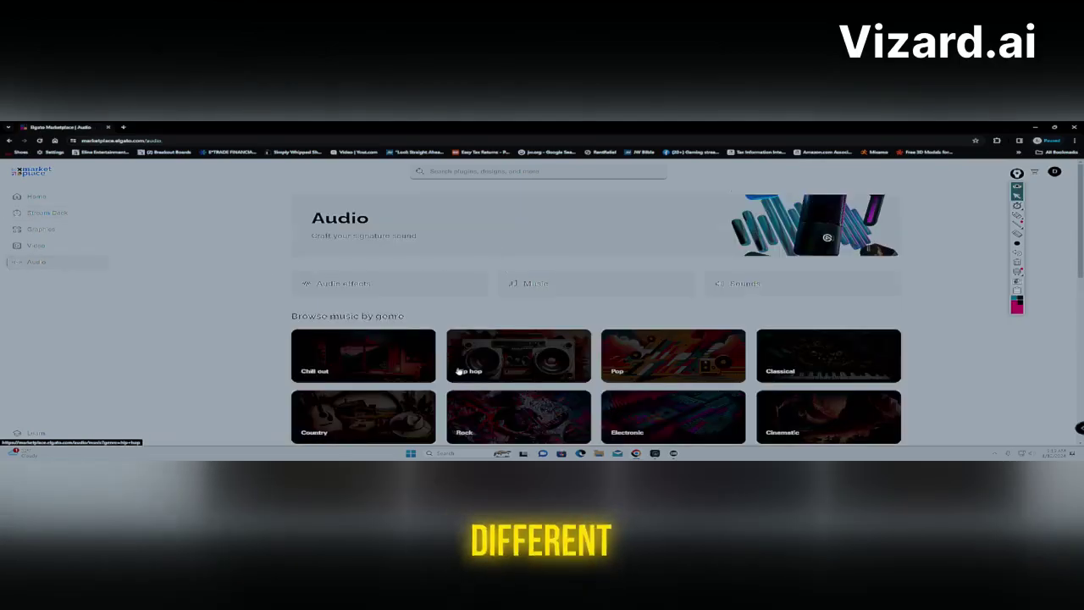
- Scroll the Audio page and open Audio effects, listing the Noise Removal and Equalizer effects
scroll(449, 364, down, 1)
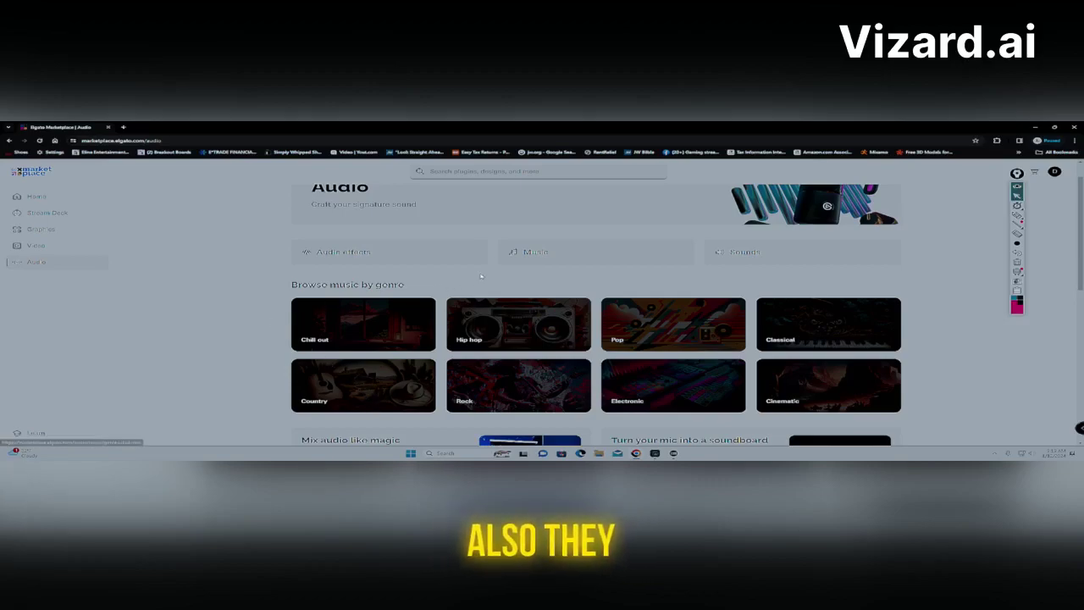
click(405, 256)
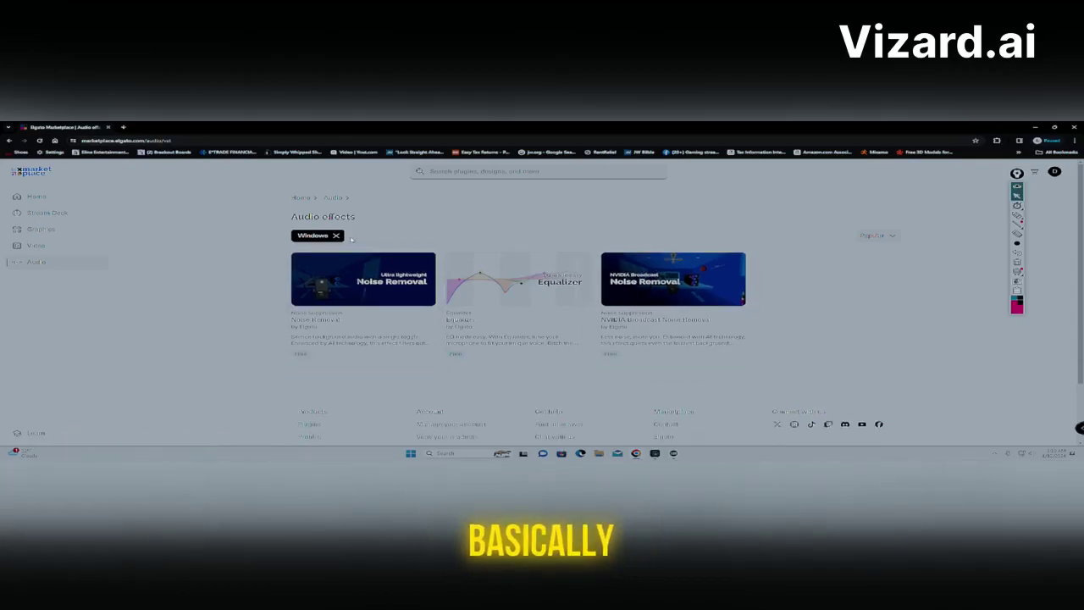
- Search for 'scream', preview the first sound effect, and briefly mark its download icon
click(478, 172)
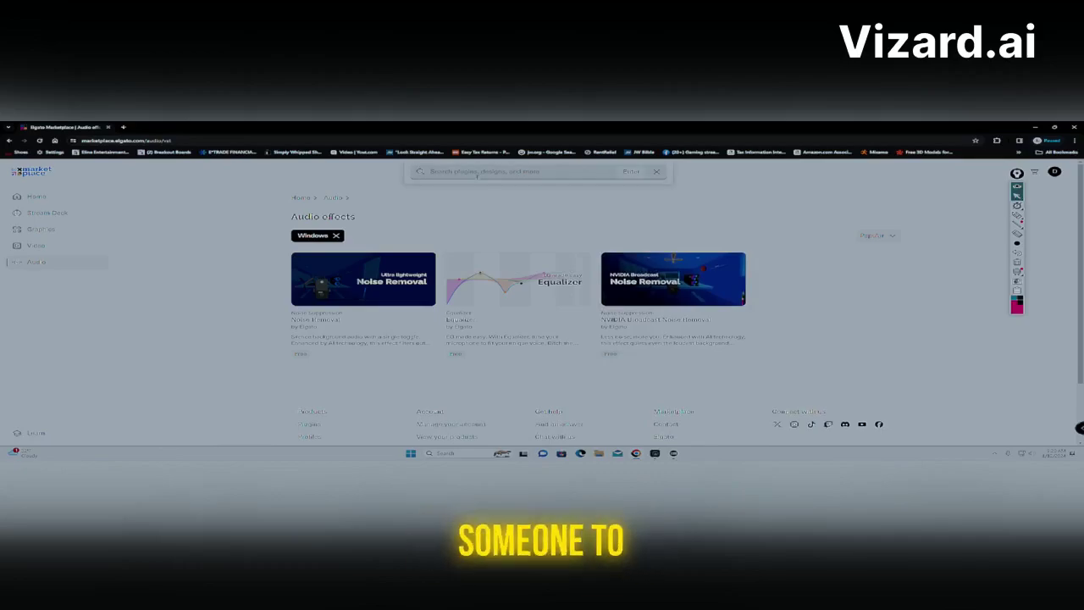
text(stream)
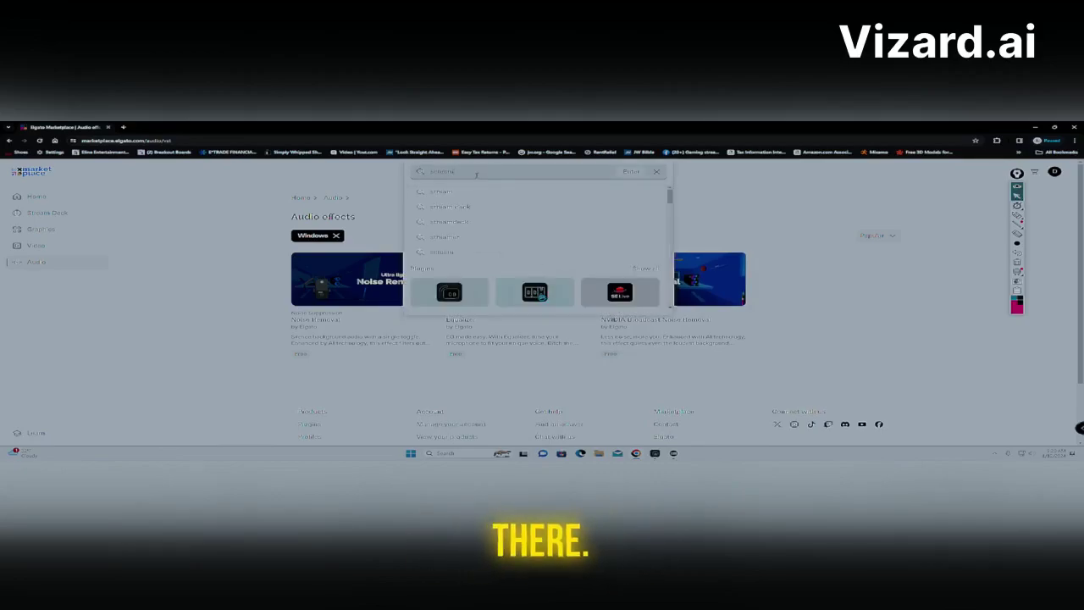
key(Return)
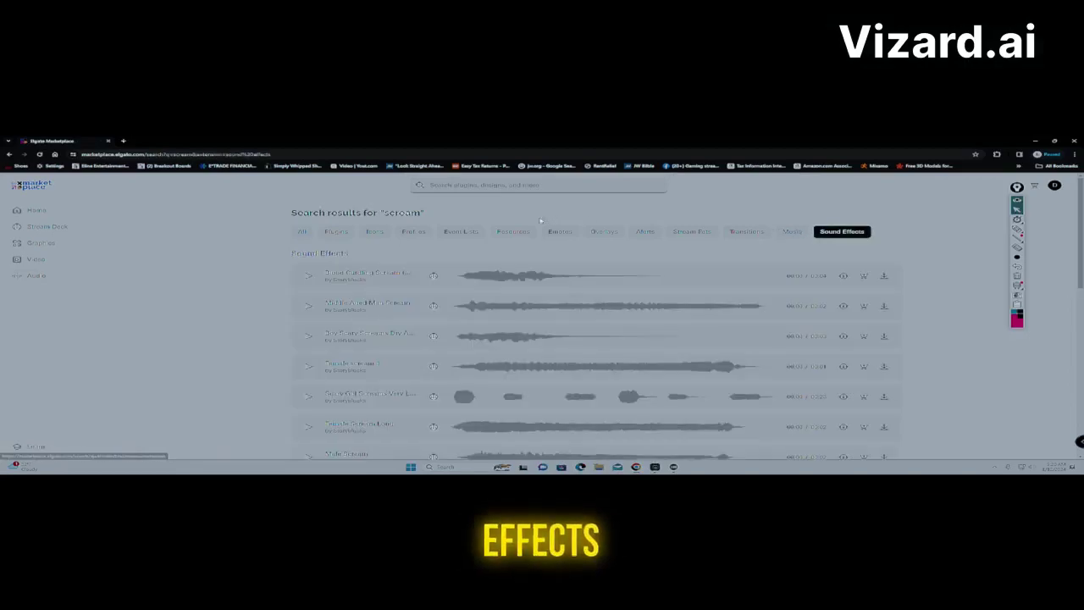
click(308, 276)
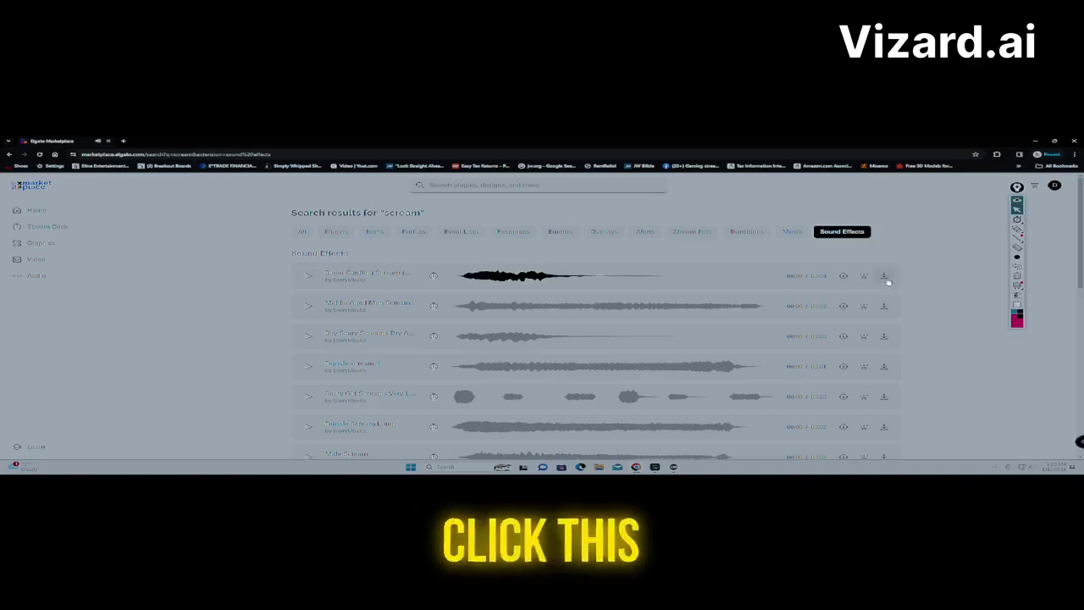
click(1017, 229)
mouse_move(900, 277)
mouse_down()
mouse_move(932, 266)
mouse_move(915, 283)
mouse_up()
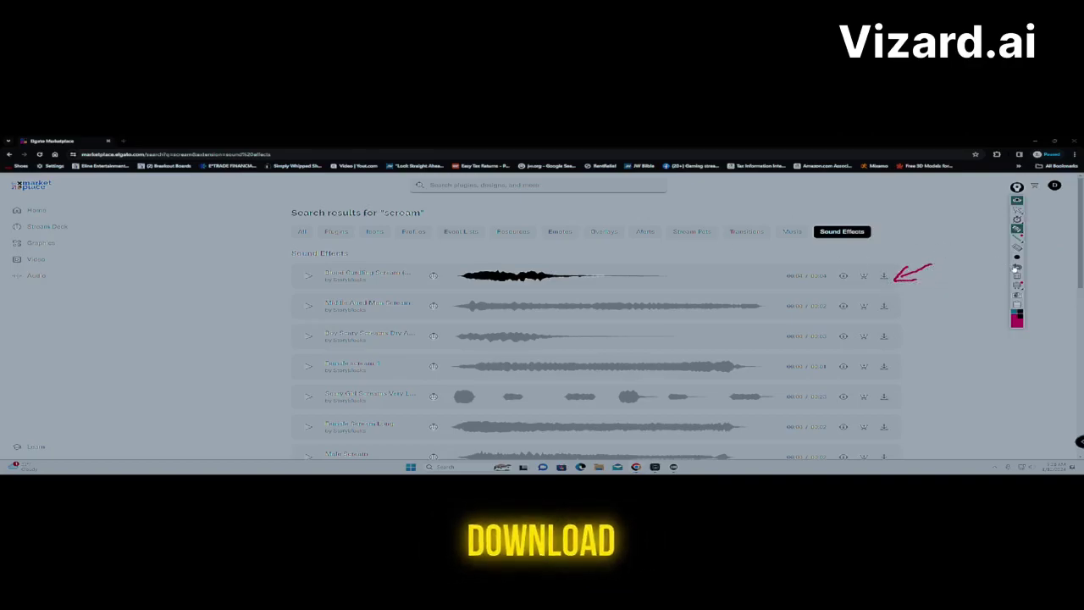
click(1017, 277)
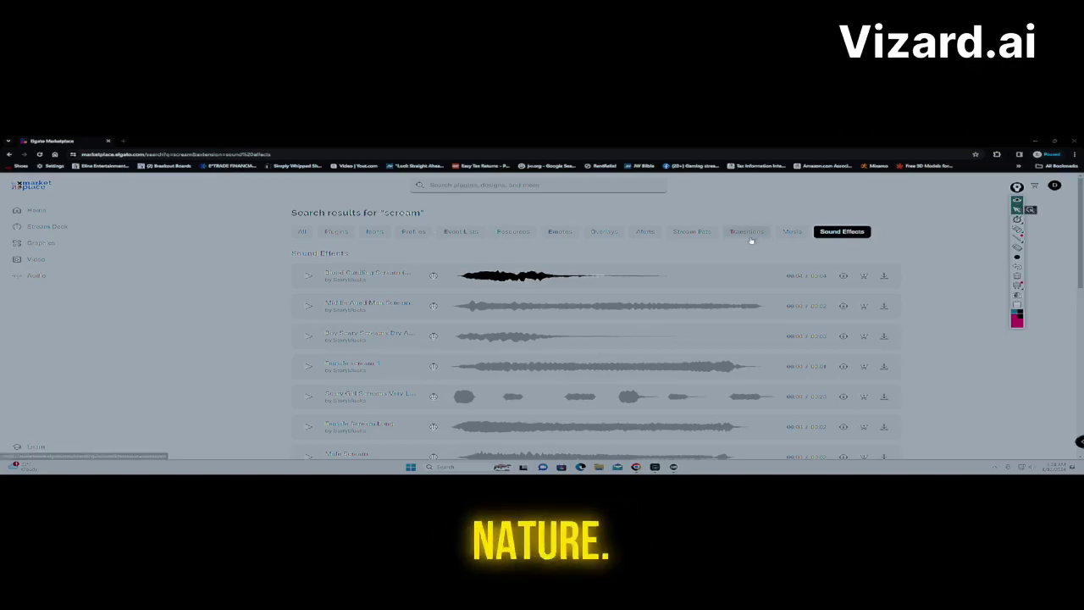
- Filter the results through Stream Pets, Alerts, Overlays, Emotes, Resources, Event Lists, Profiles, Icons, then Plugins
click(708, 236)
click(648, 236)
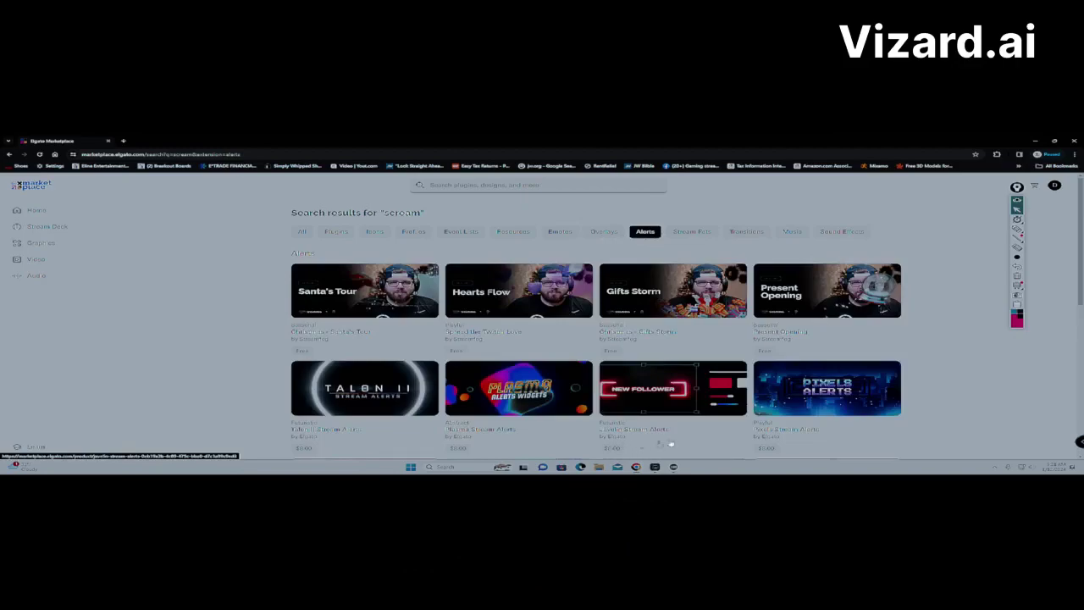
click(592, 234)
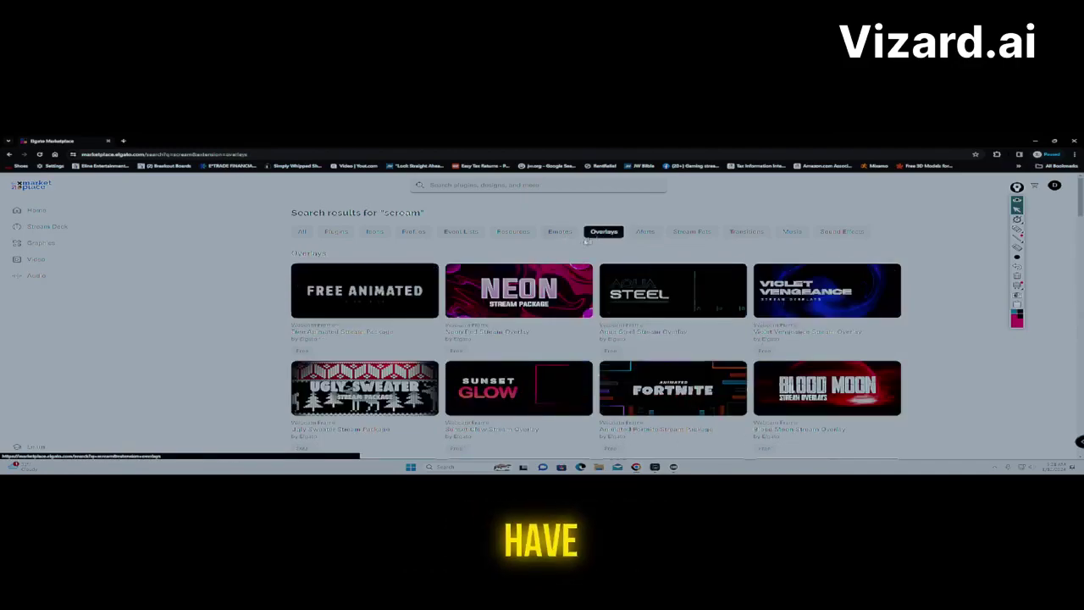
click(560, 233)
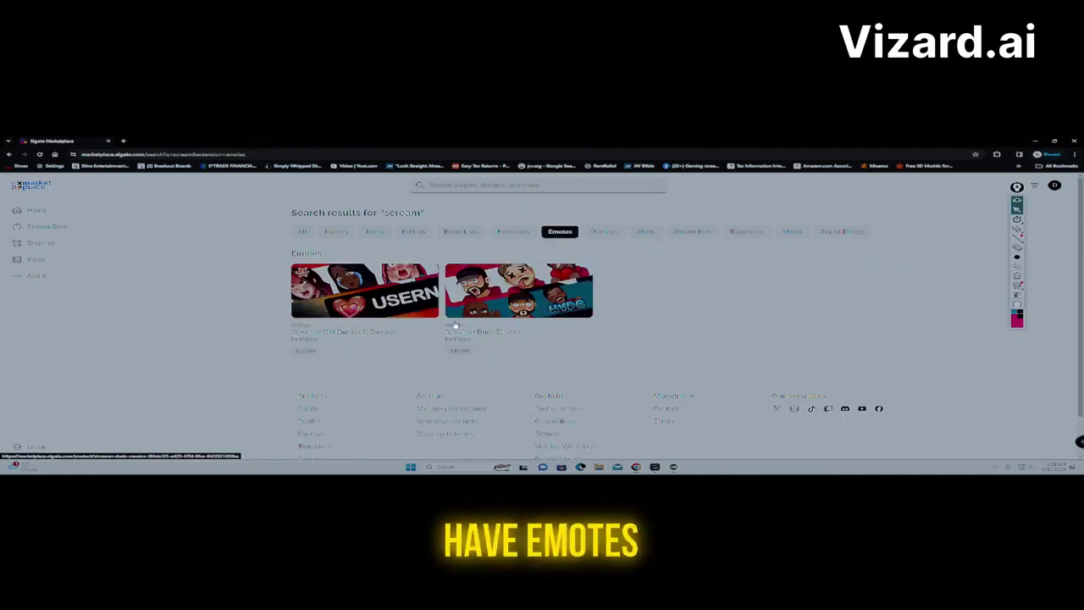
click(512, 232)
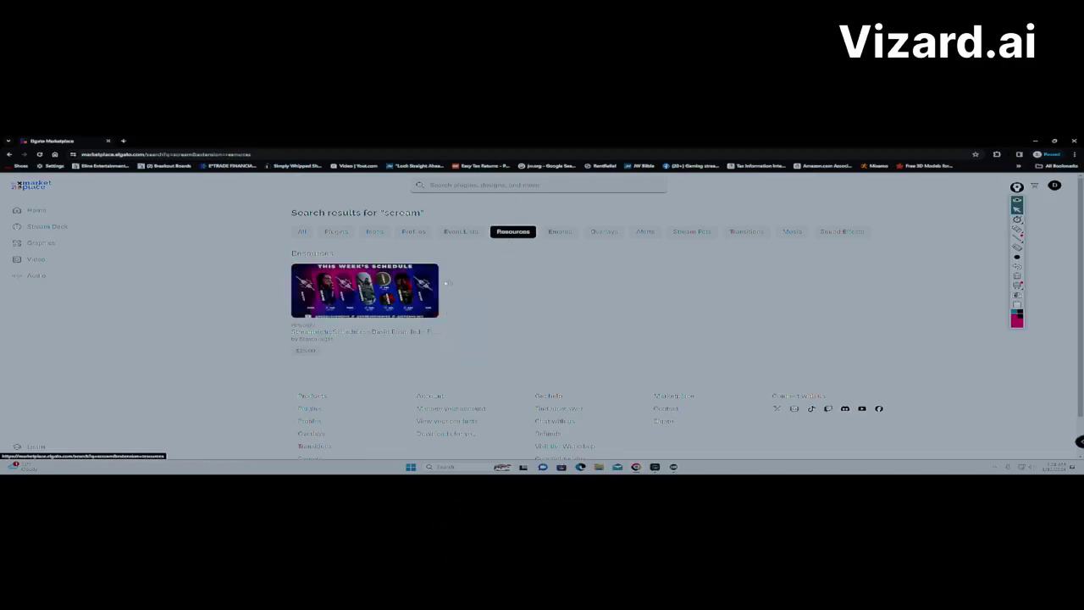
click(460, 231)
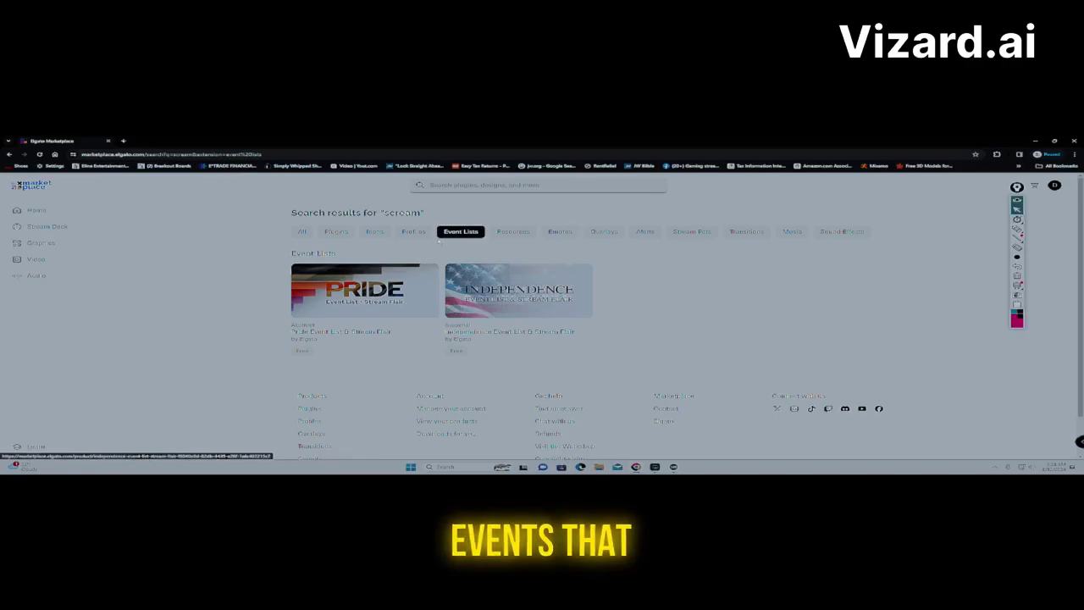
click(413, 231)
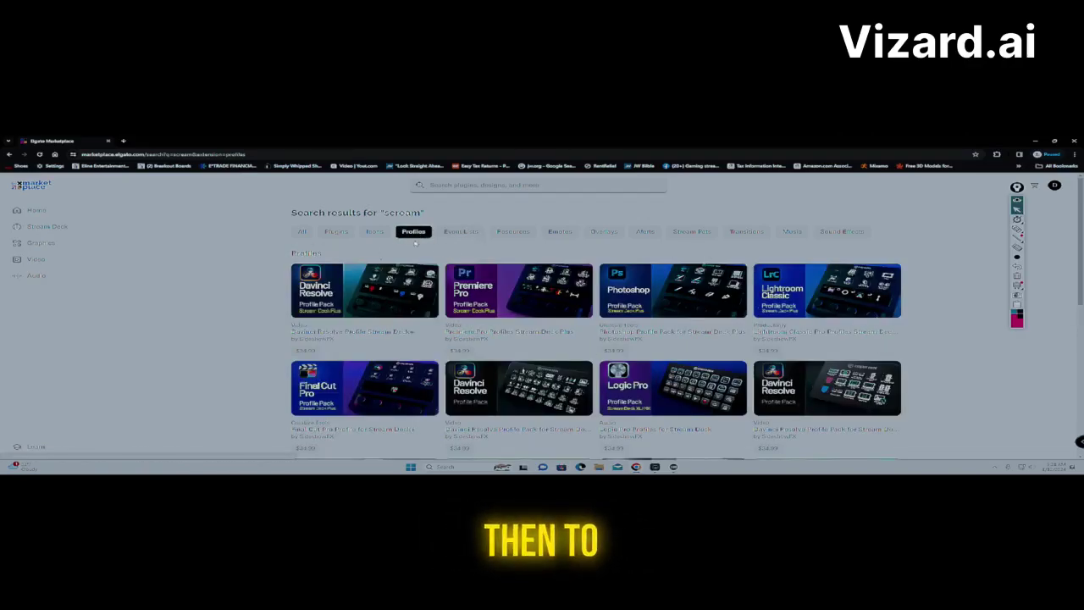
click(379, 234)
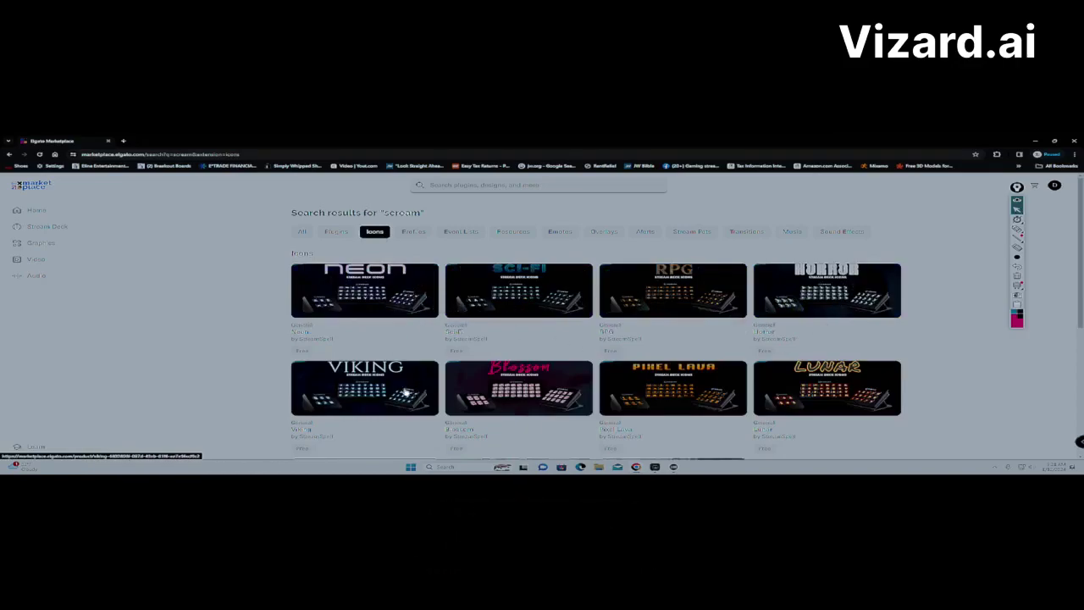
click(336, 231)
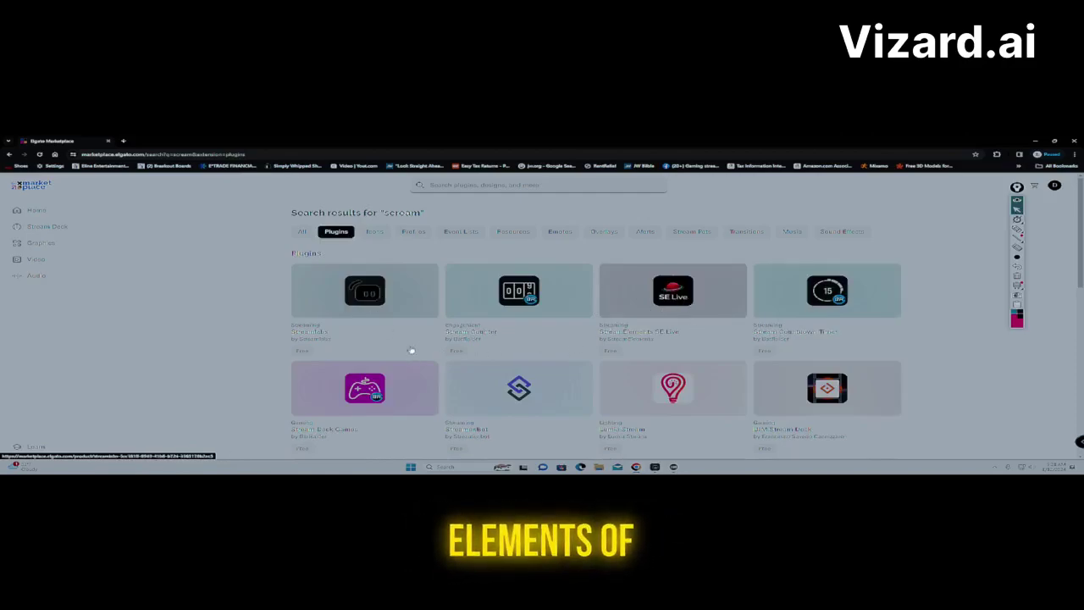
scroll(504, 359, down, 1)
scroll(513, 359, up, 1)
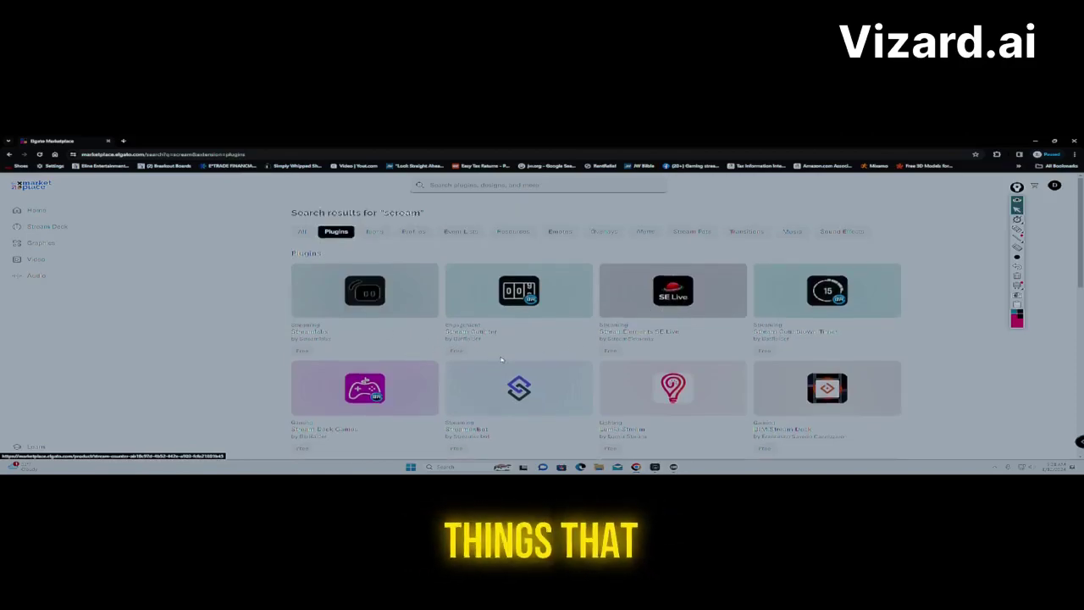
scroll(580, 391, down, 1)
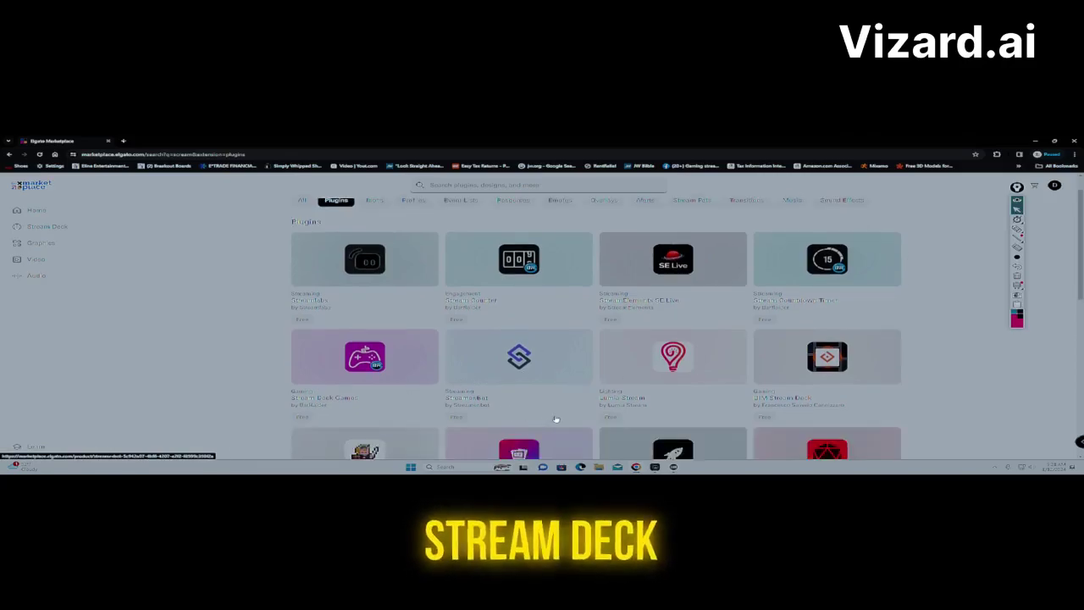
scroll(555, 418, down, 1)
scroll(556, 418, down, 1)
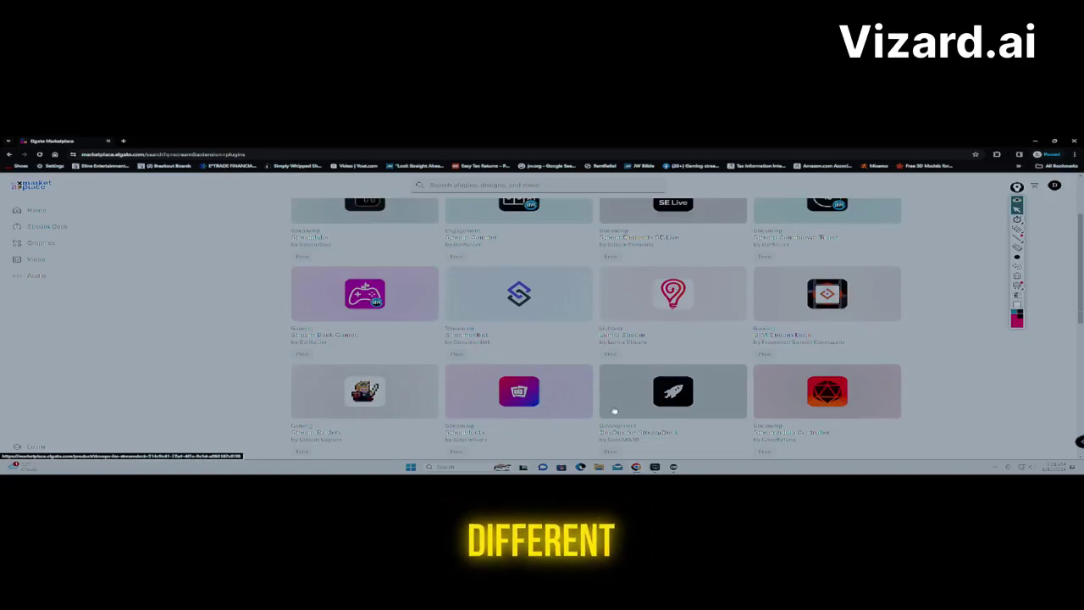
scroll(720, 408, down, 4)
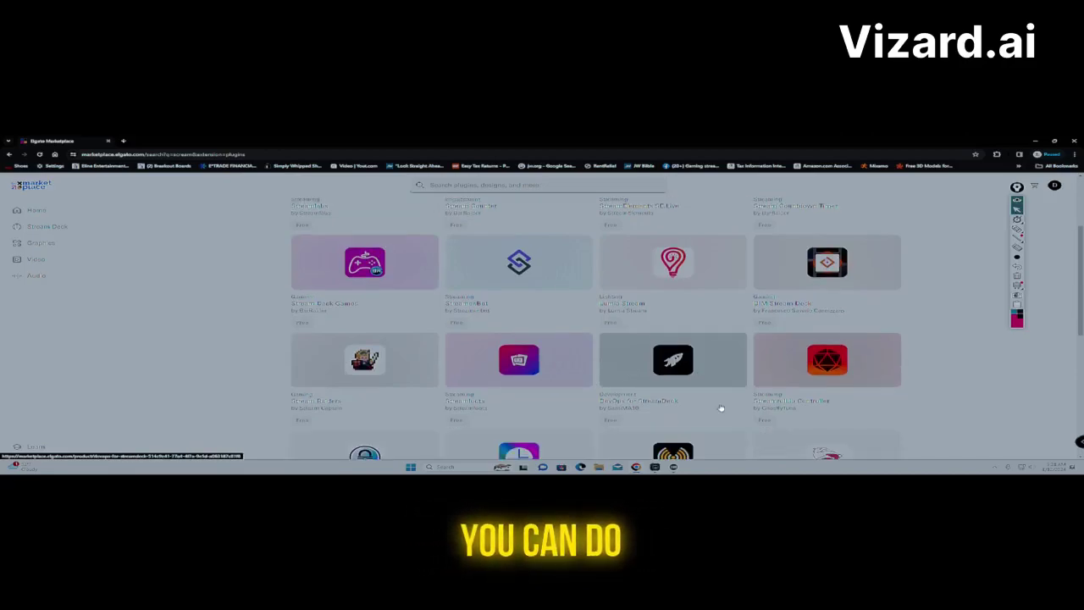
scroll(722, 409, up, 1)
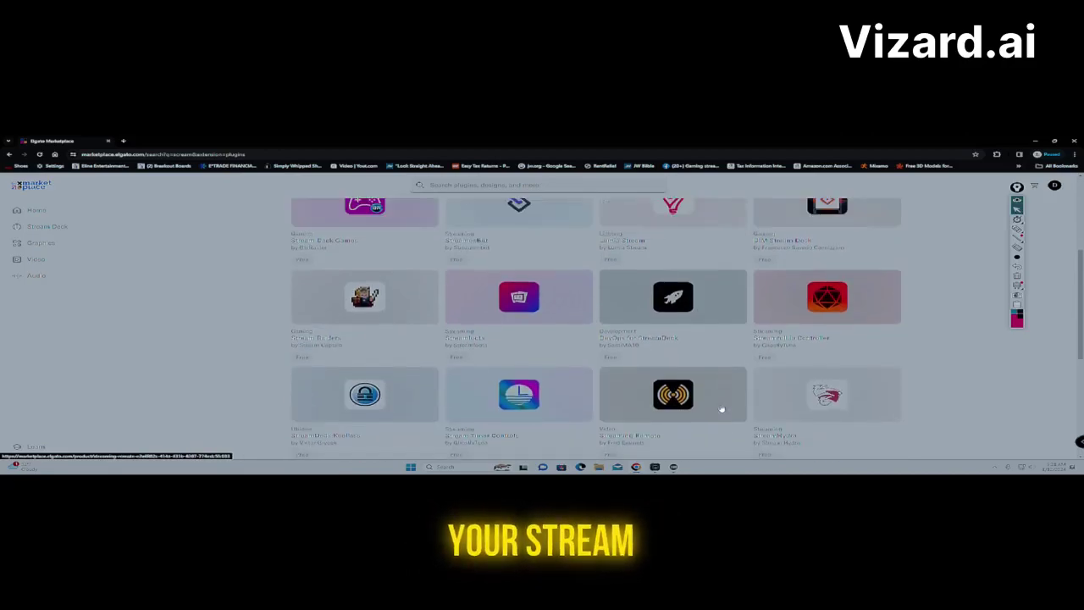
scroll(722, 409, down, 5)
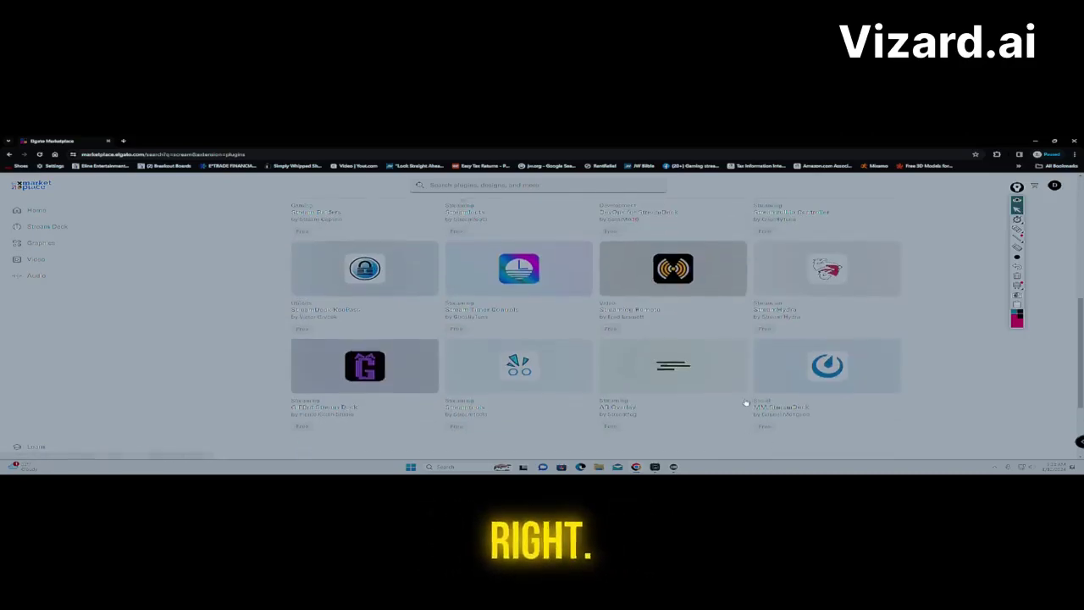
scroll(744, 403, up, 10)
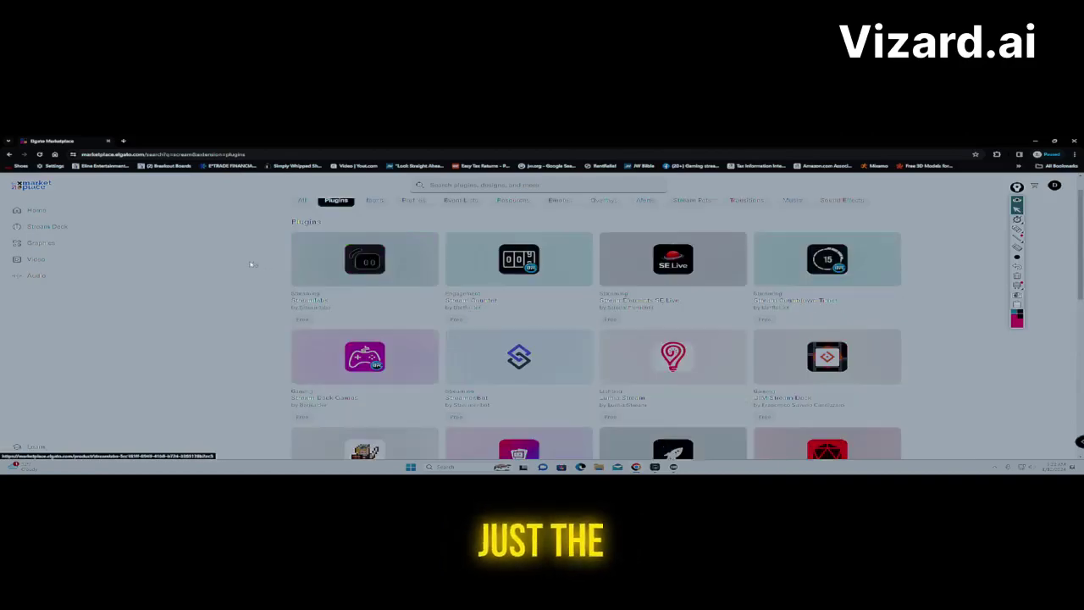
- Visit the marketplace's Video and Stream Deck sections, scrolling through the Stream Deck listings
click(37, 259)
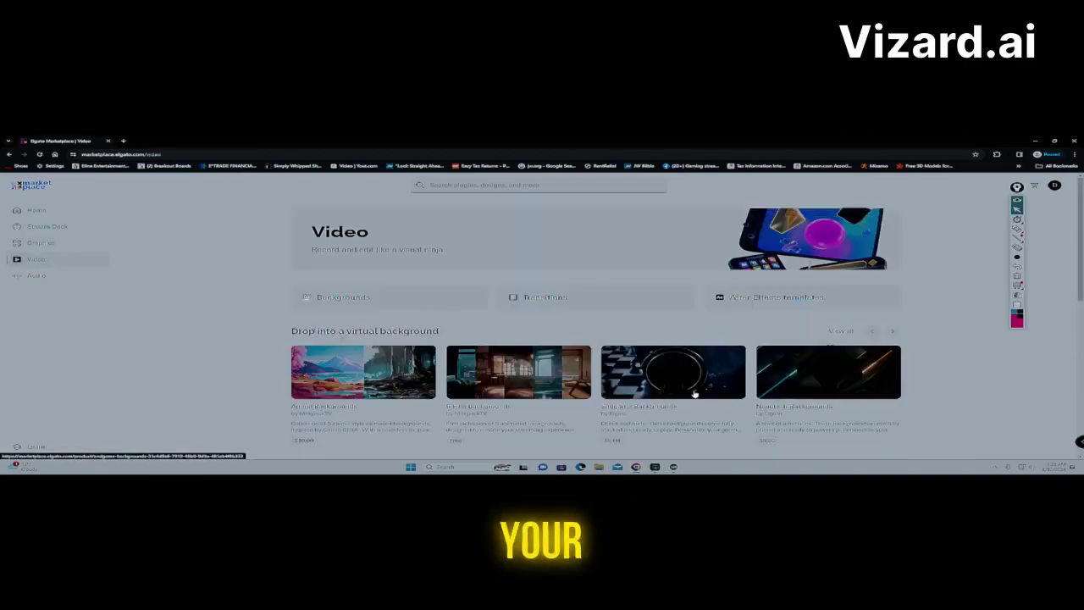
click(46, 226)
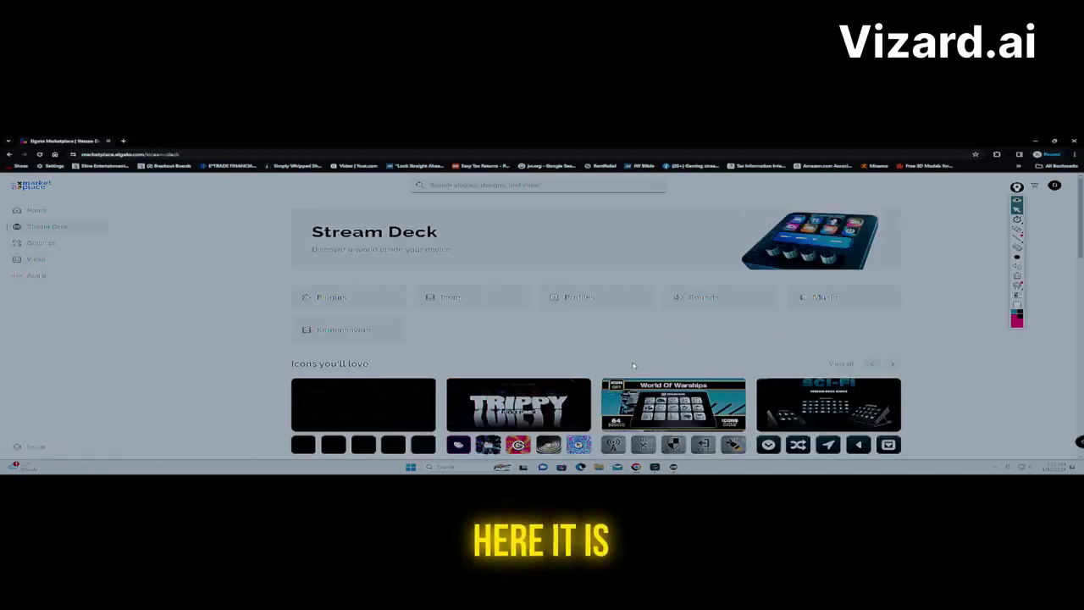
scroll(634, 366, down, 1)
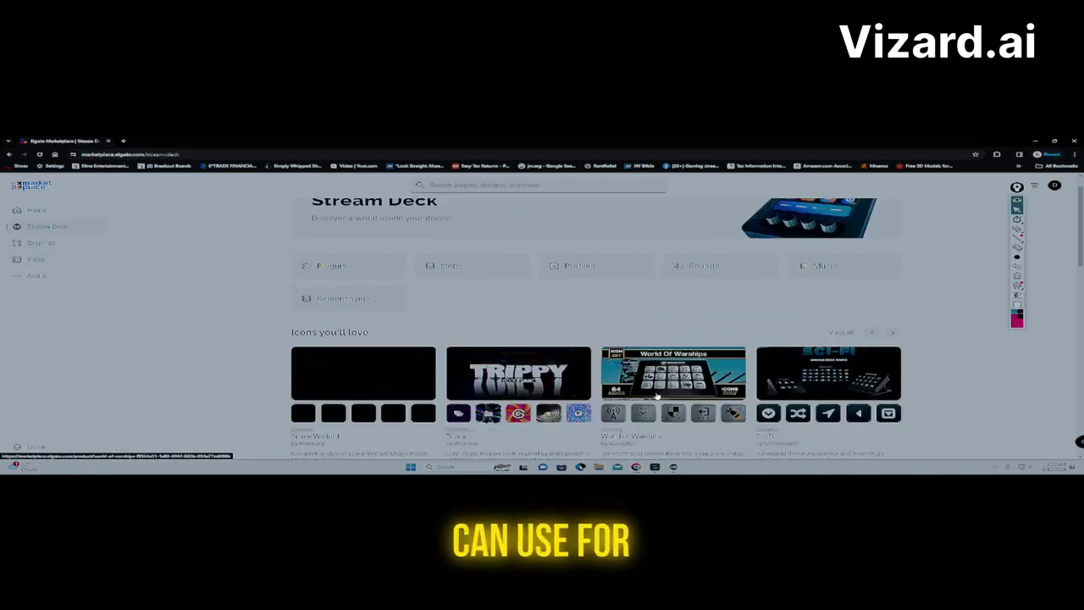
scroll(711, 410, down, 5)
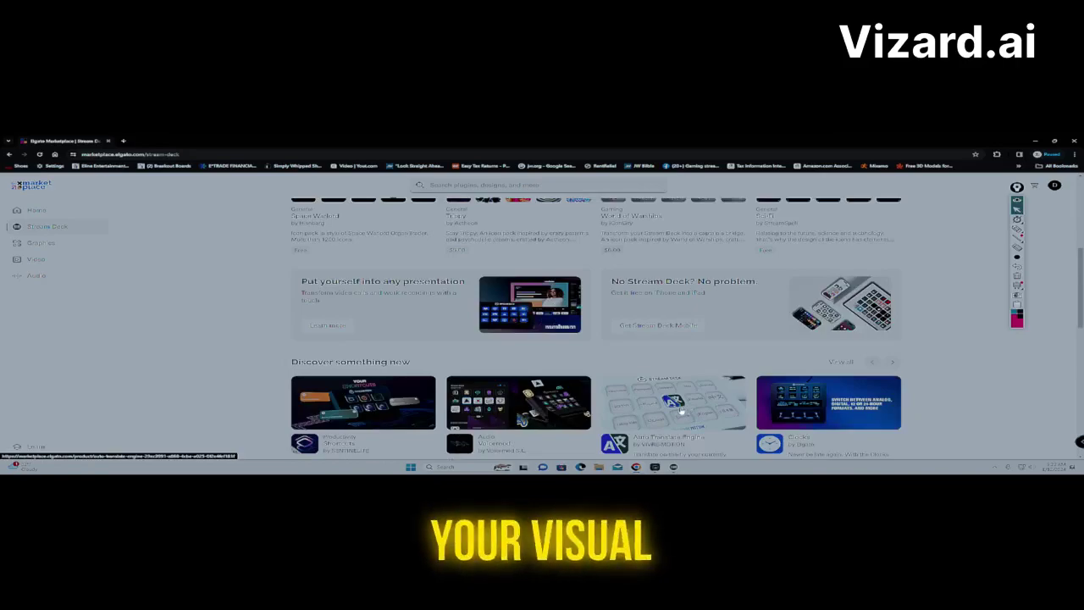
scroll(680, 411, down, 3)
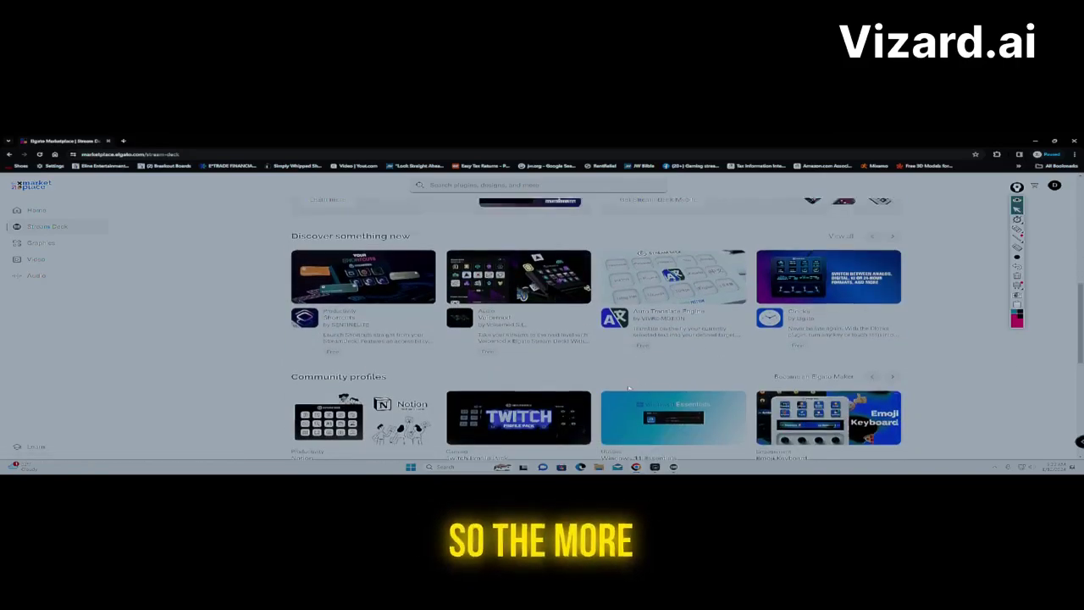
scroll(628, 388, down, 2)
scroll(762, 296, up, 4)
scroll(939, 203, down, 2)
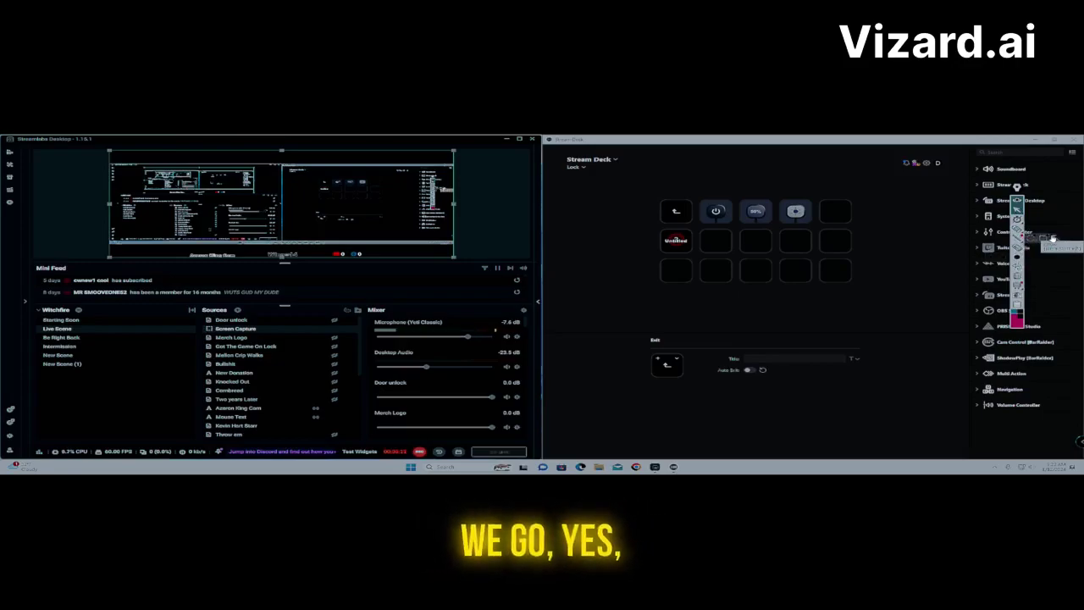
mouse_move(1054, 237)
drag(1055, 238, 754, 244)
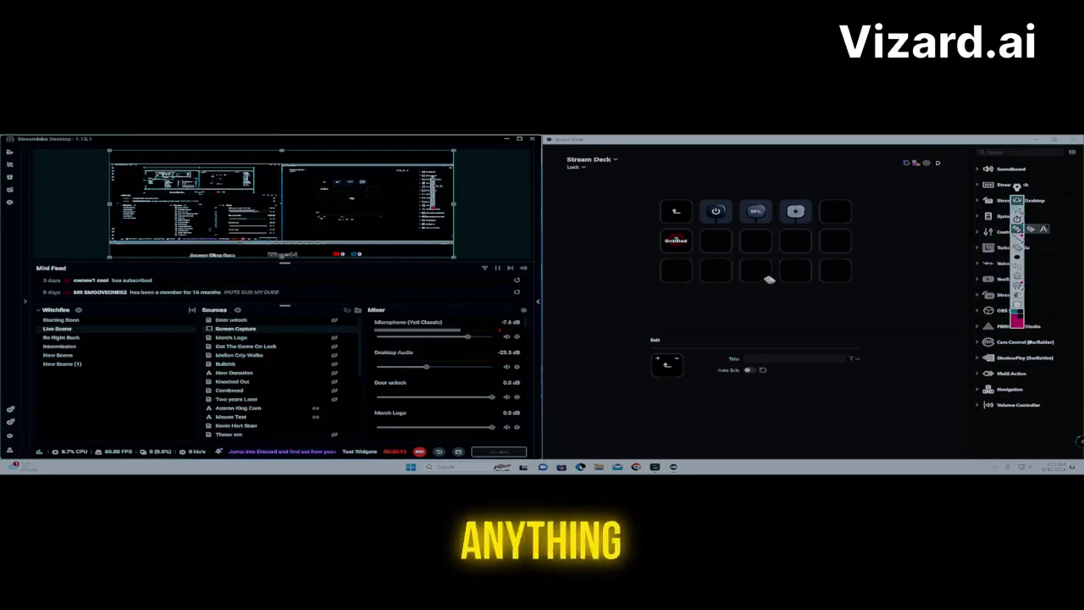
mouse_move(717, 327)
mouse_down()
mouse_move(731, 291)
mouse_move(749, 294)
mouse_move(751, 309)
mouse_move(831, 322)
mouse_move(786, 293)
mouse_move(818, 300)
mouse_up()
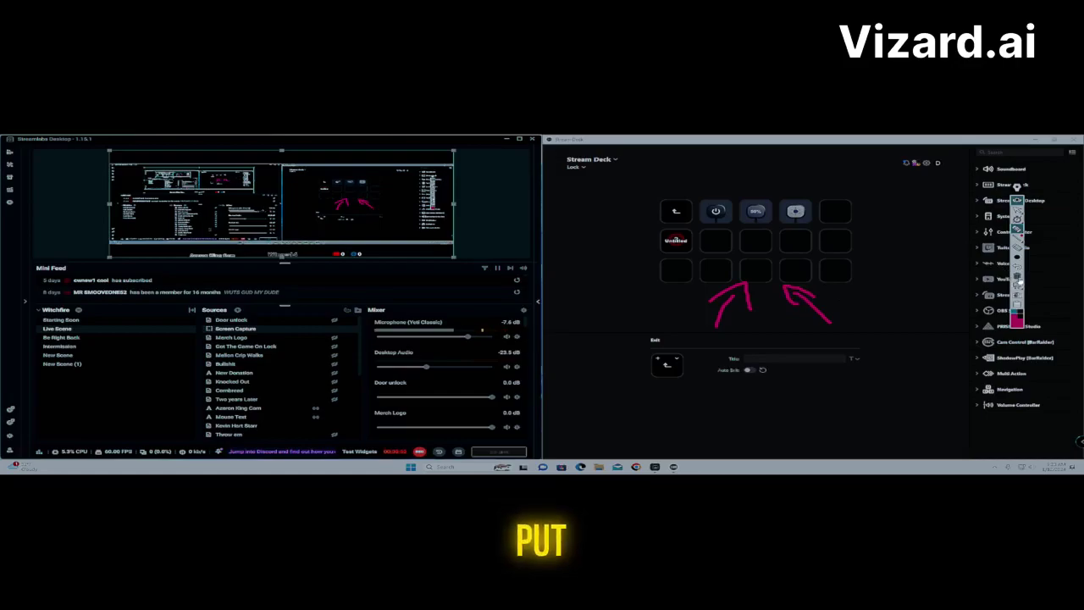
click(1018, 278)
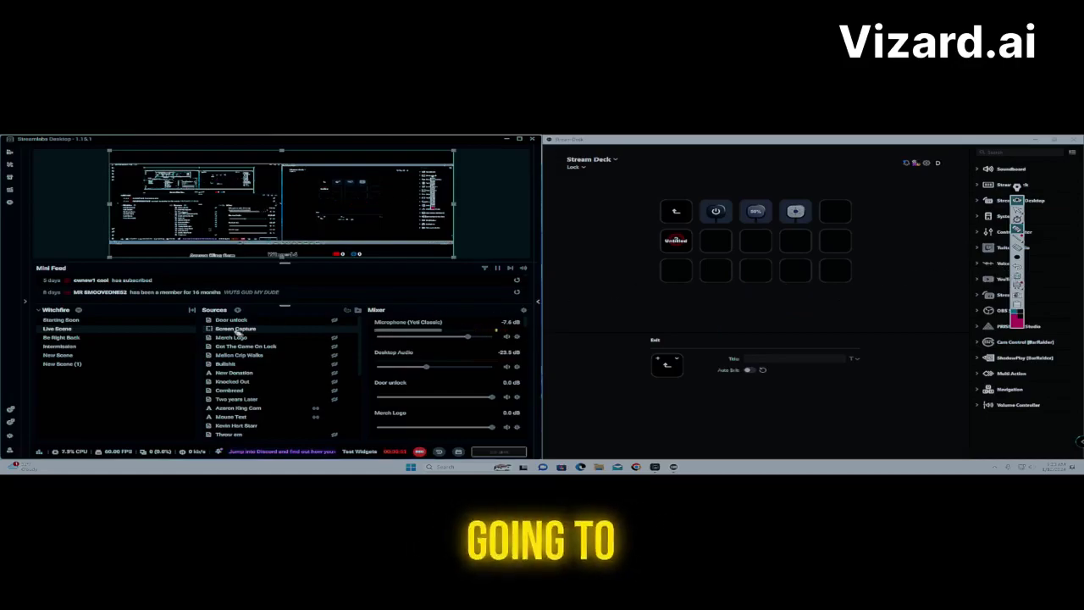
mouse_move(74, 421)
mouse_down()
mouse_move(92, 379)
mouse_move(106, 401)
mouse_up()
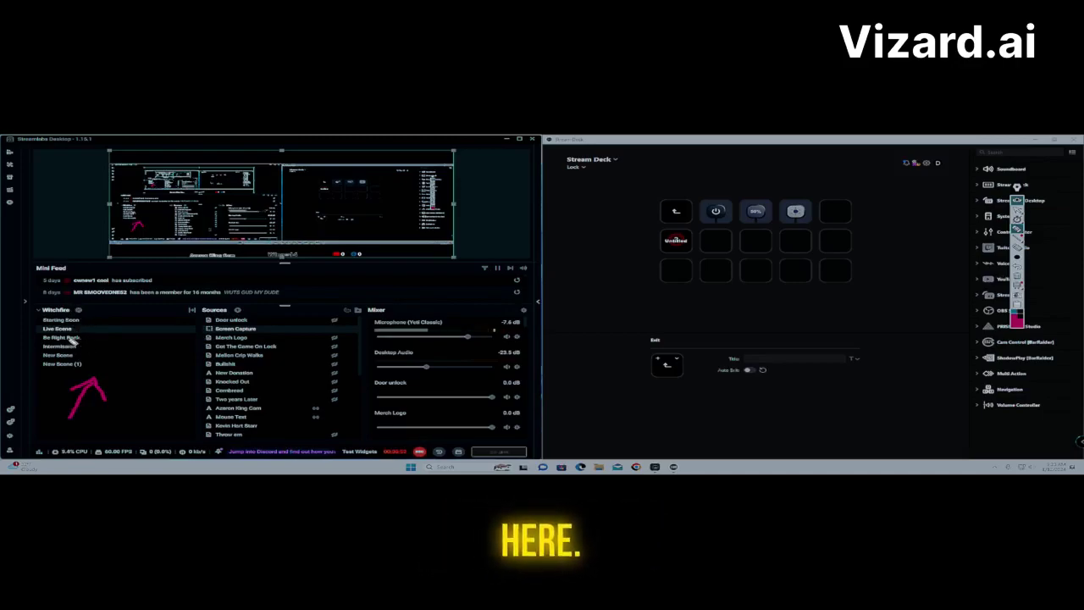
mouse_move(97, 331)
mouse_down()
mouse_move(118, 327)
mouse_move(102, 327)
mouse_up()
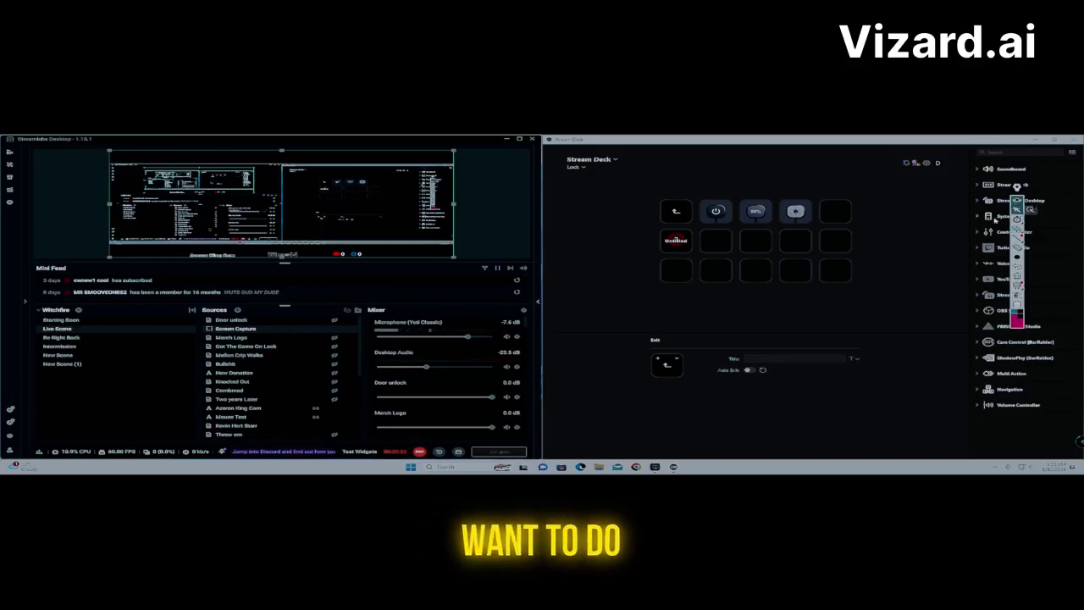
drag(1017, 188, 606, 187)
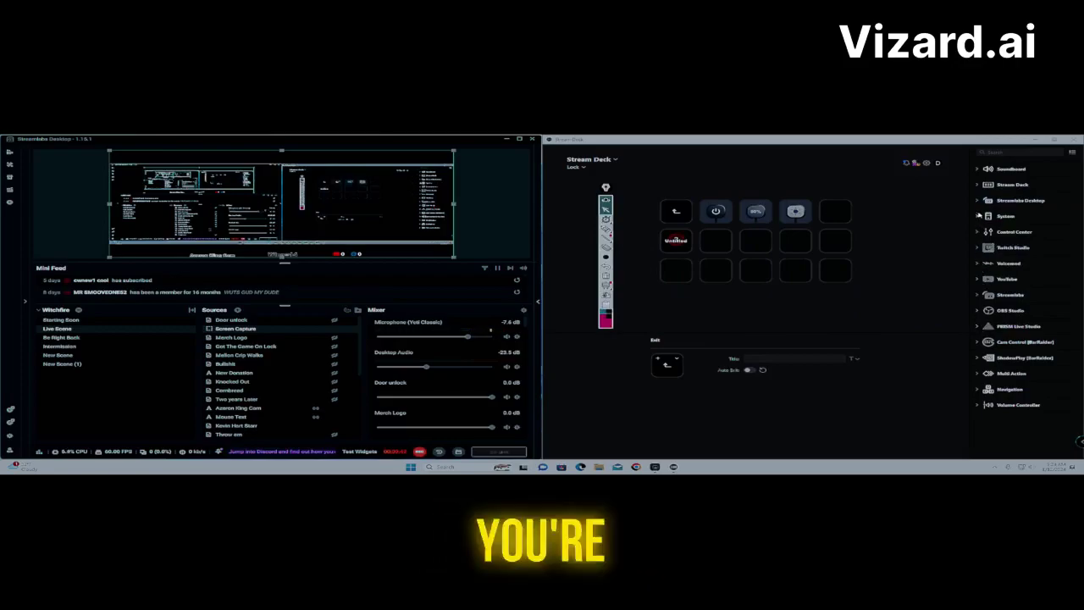
- Expand Streamlabs Desktop actions and drag a Source action onto the empty key beside Untitled
click(978, 201)
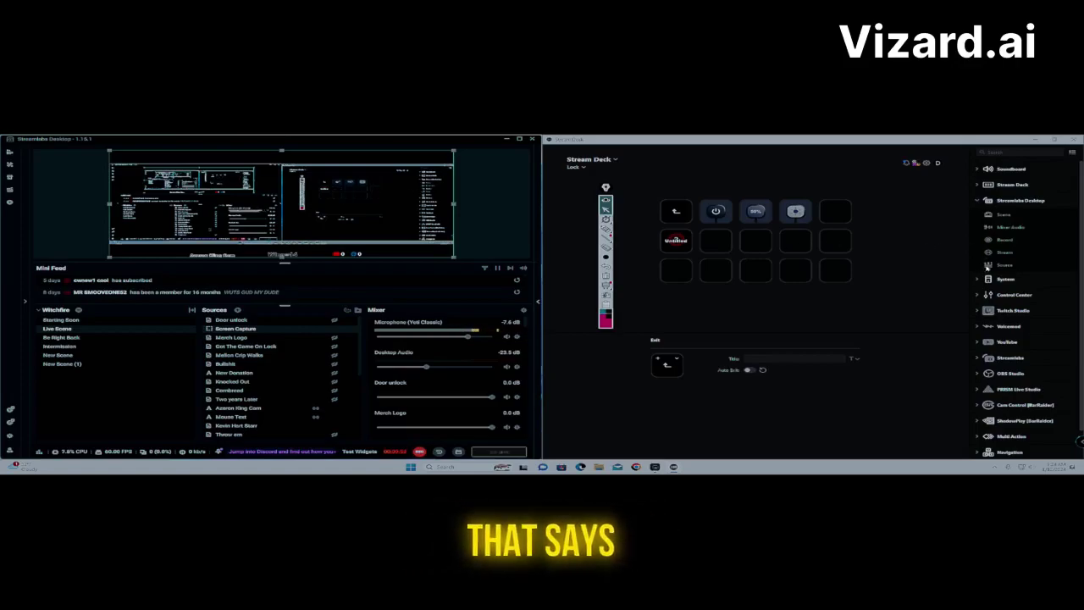
drag(987, 267, 716, 245)
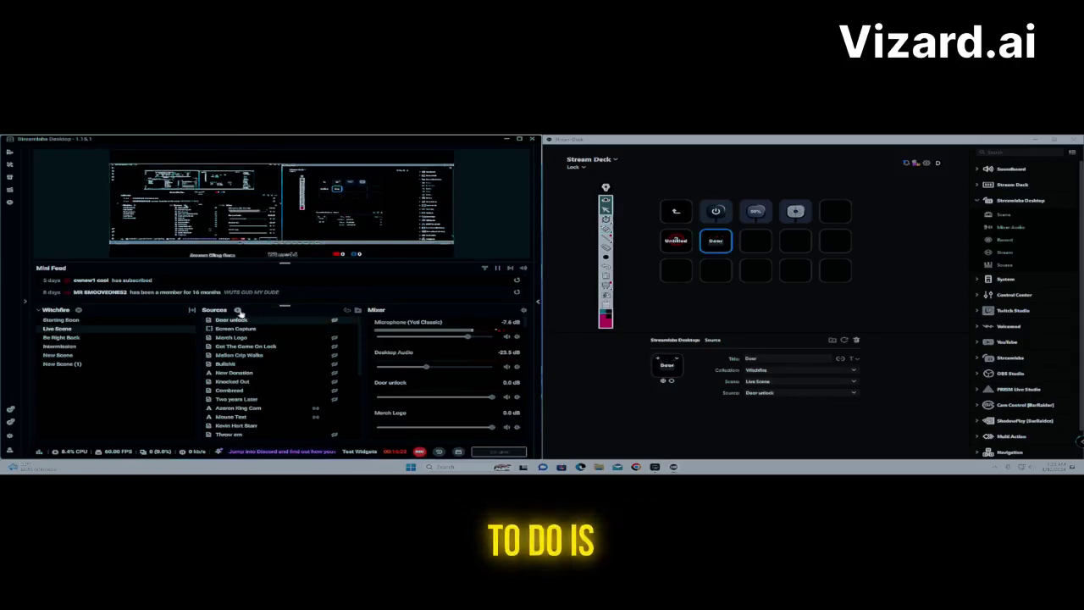
- Add a new Media File source named LOCK22, using the second file in Downloads
click(238, 312)
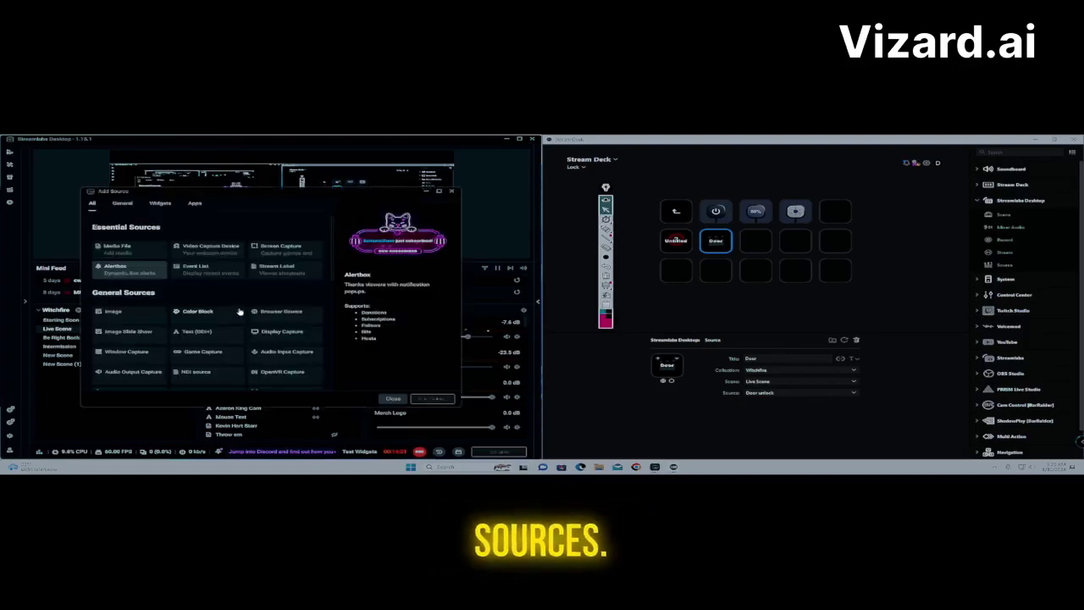
click(146, 256)
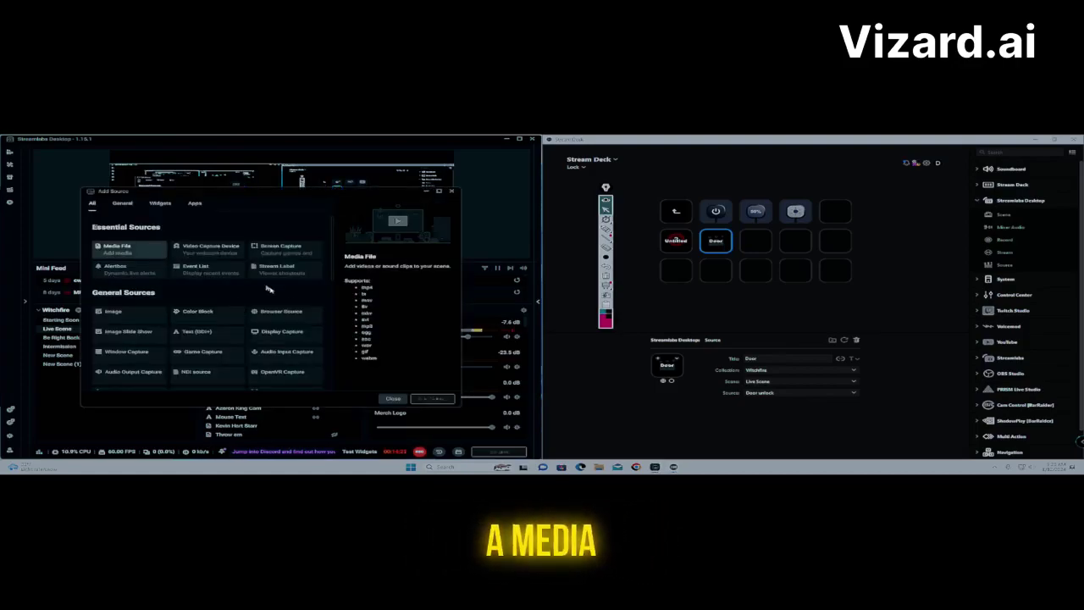
click(432, 399)
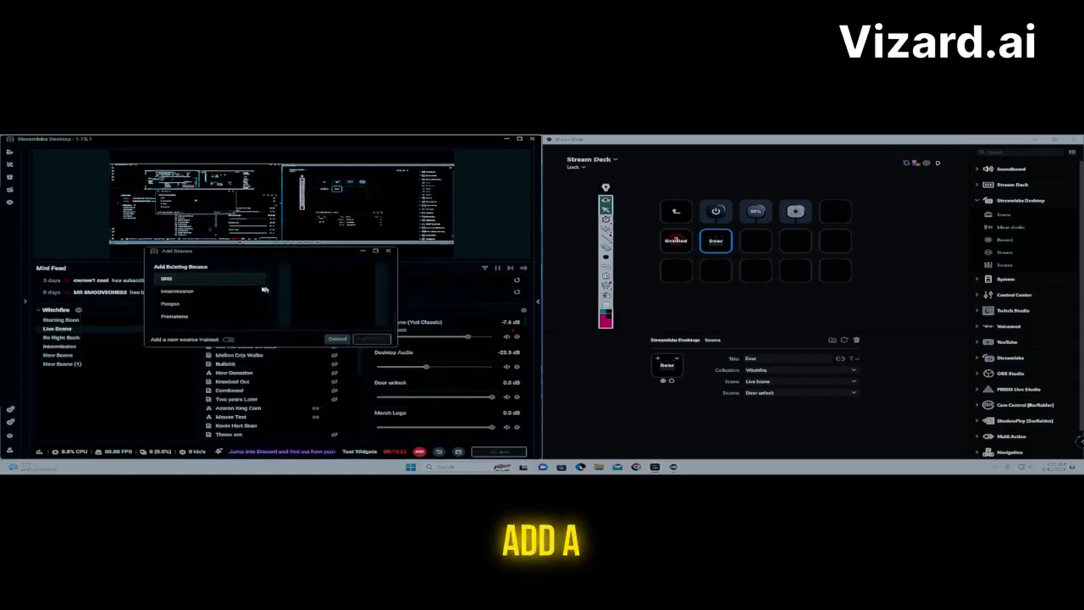
click(227, 339)
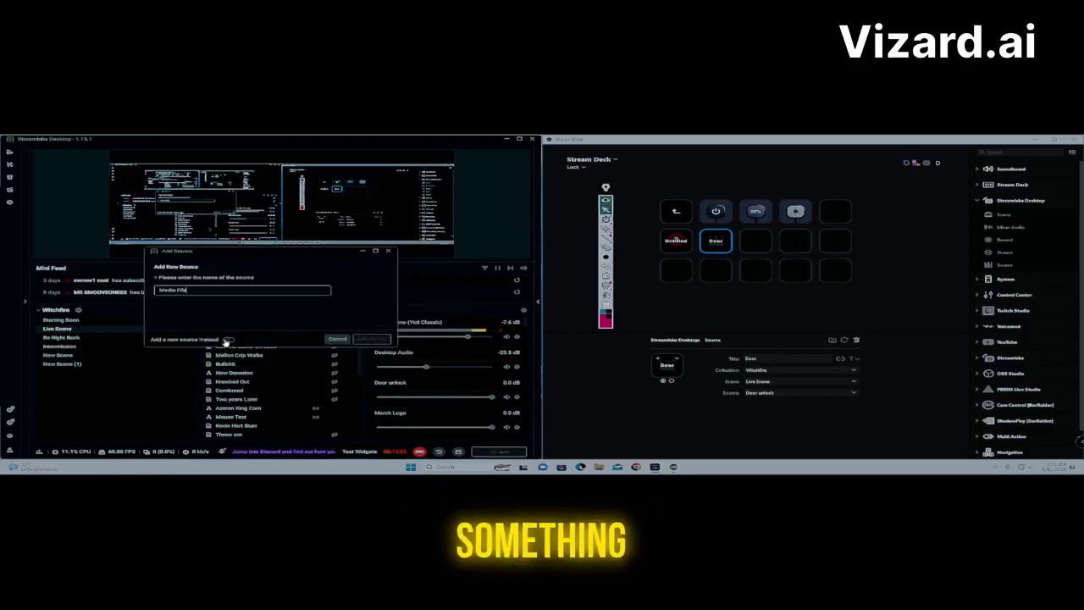
drag(187, 291, 149, 292)
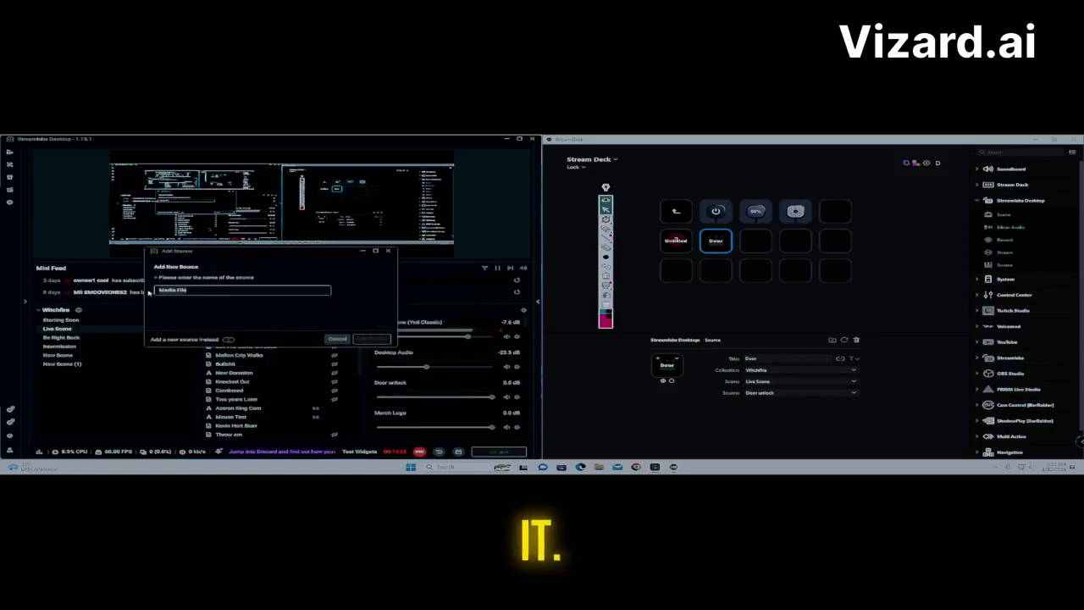
text(LOCK23)
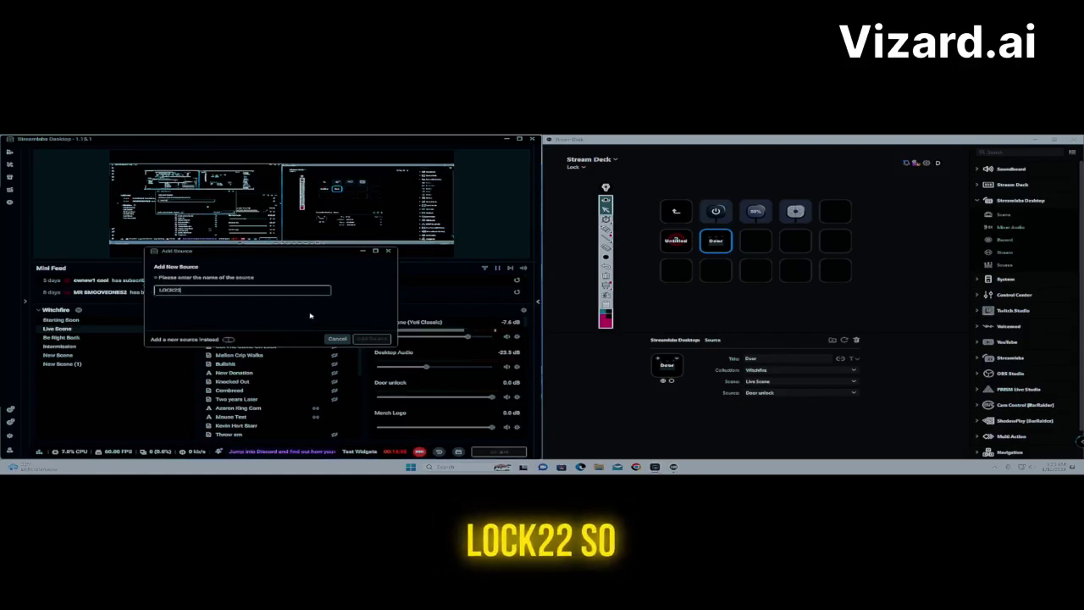
click(370, 339)
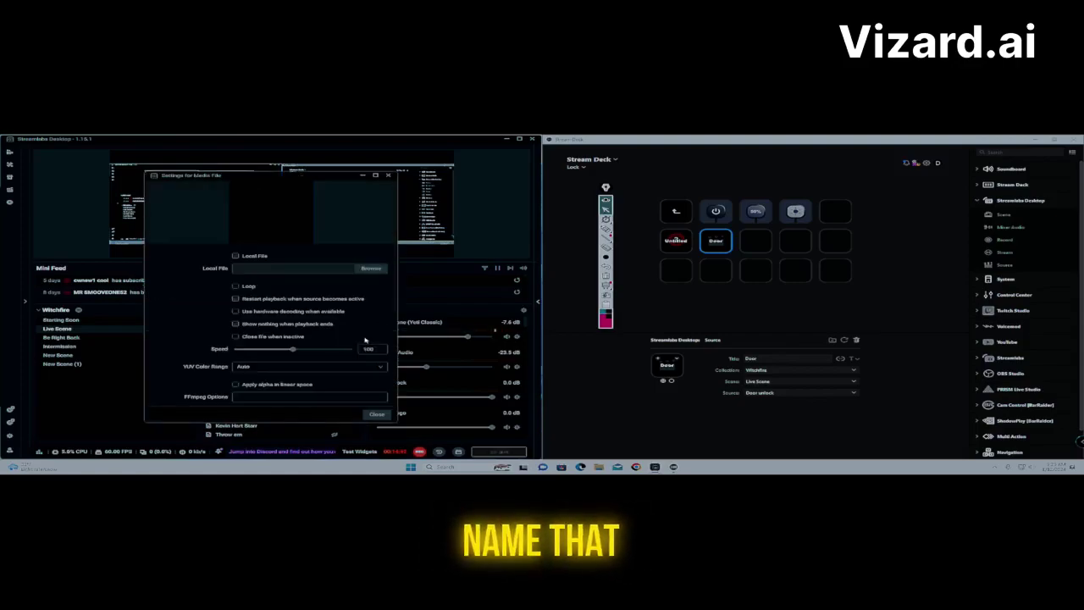
click(362, 270)
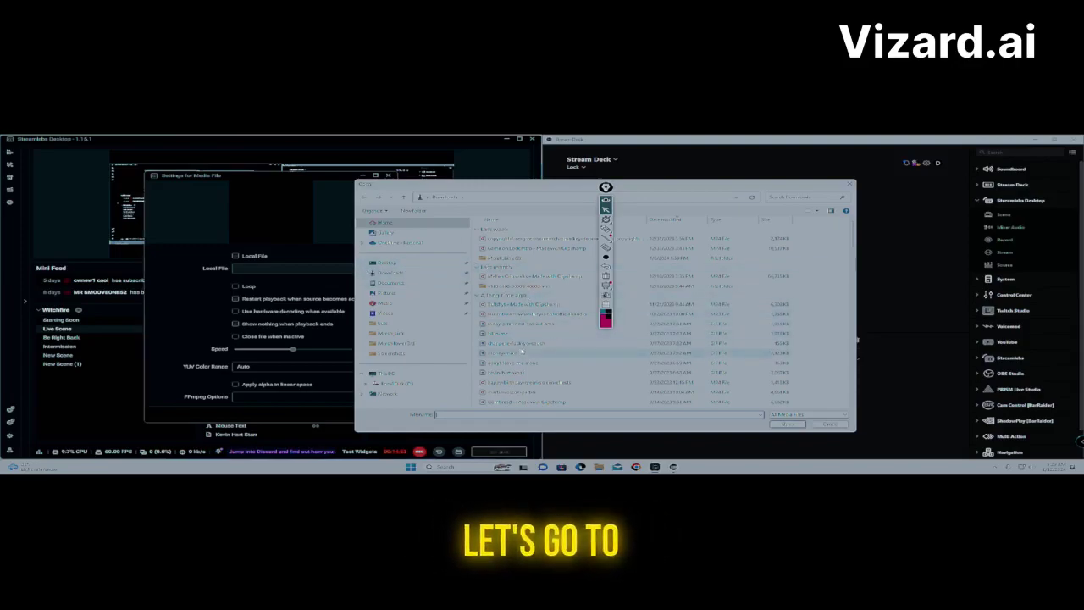
click(542, 248)
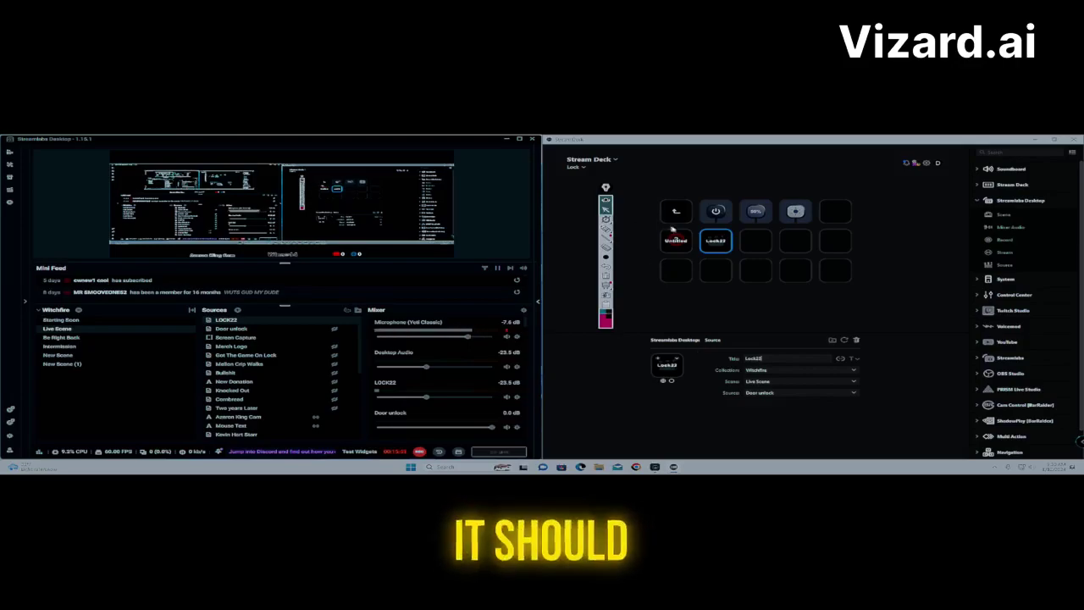
- Circle the new Lock22 key on the Stream Deck grid, then erase the mark
click(605, 229)
mouse_move(701, 227)
mouse_down()
mouse_move(713, 255)
mouse_move(729, 253)
mouse_move(733, 236)
mouse_up()
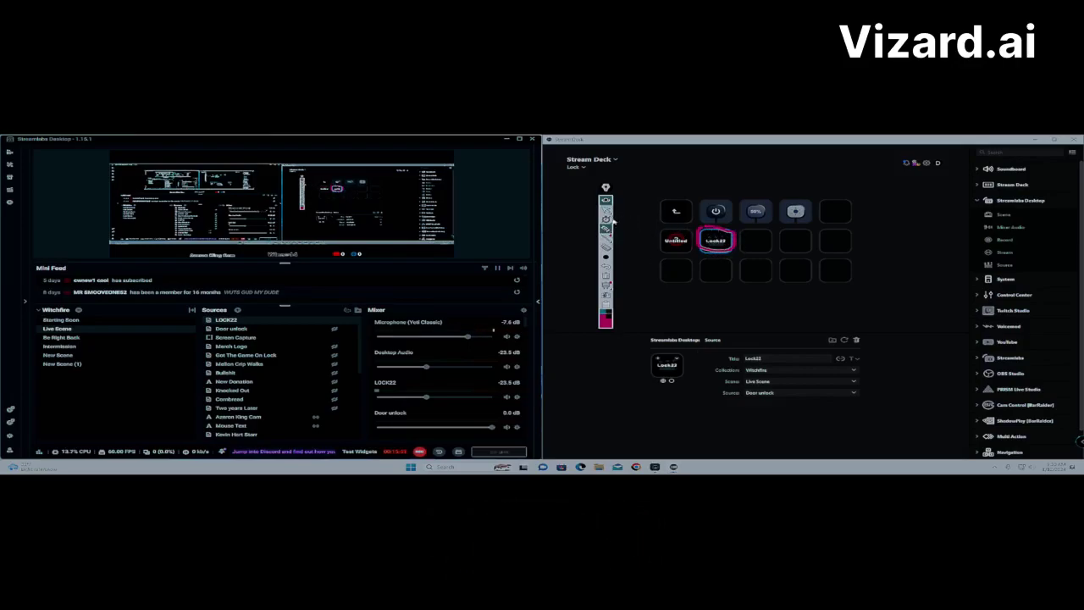
click(609, 282)
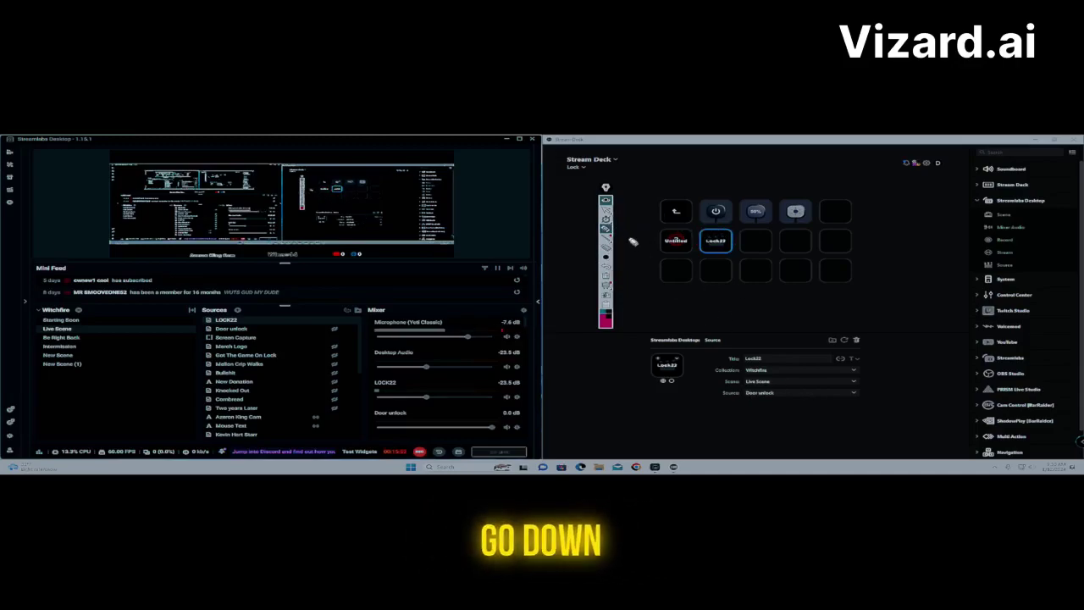
- Change the Lock22 key's Source from Door unlock to LOCK22
click(605, 210)
click(847, 392)
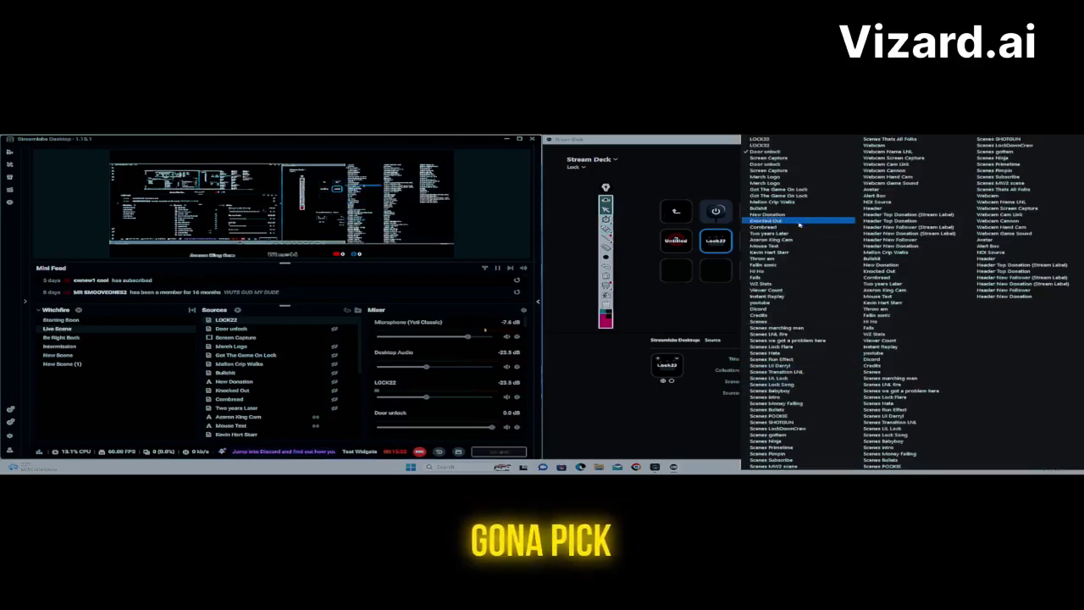
click(781, 141)
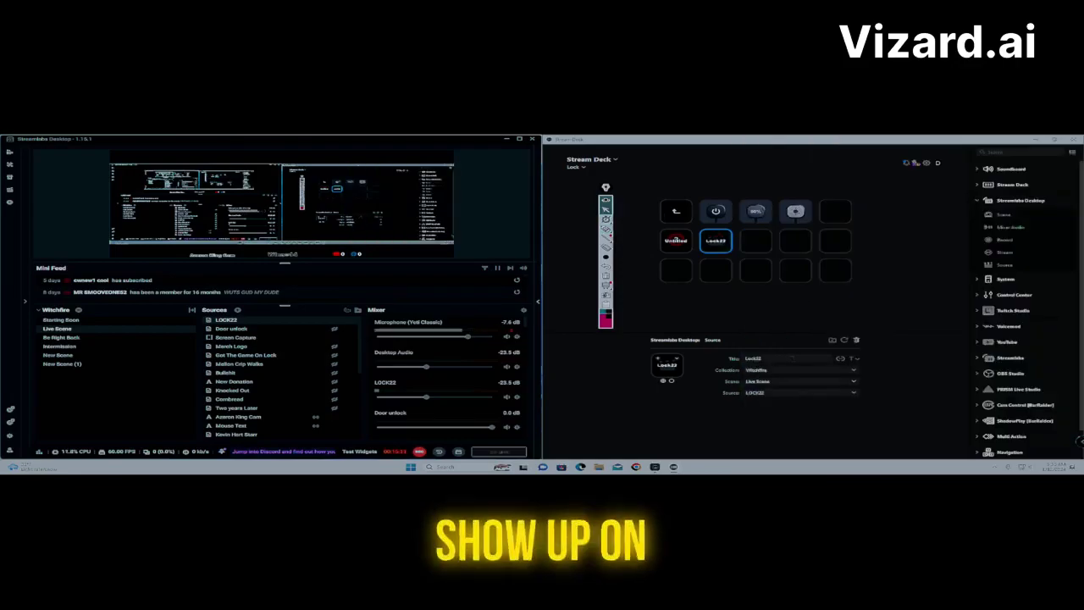
click(783, 394)
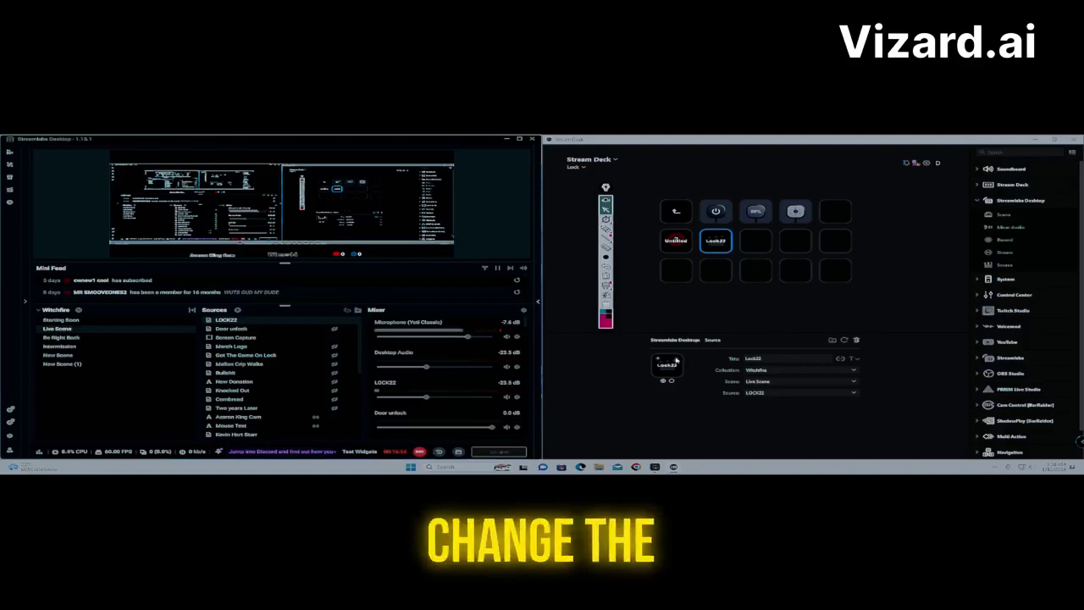
- Set the Lock22 key's icon to an image file chosen from Downloads
click(676, 360)
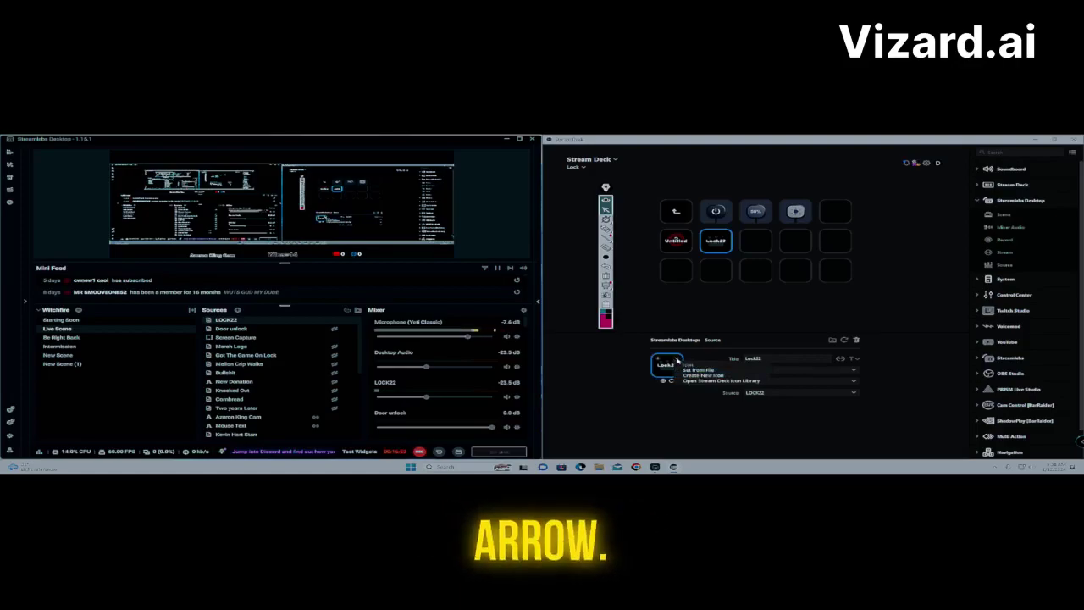
click(606, 228)
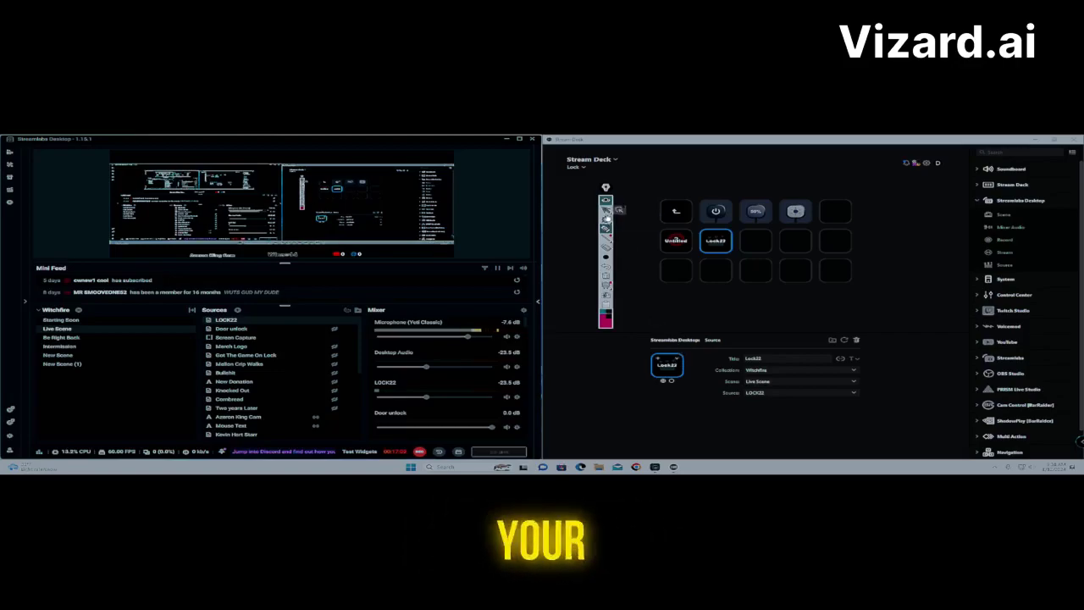
click(678, 359)
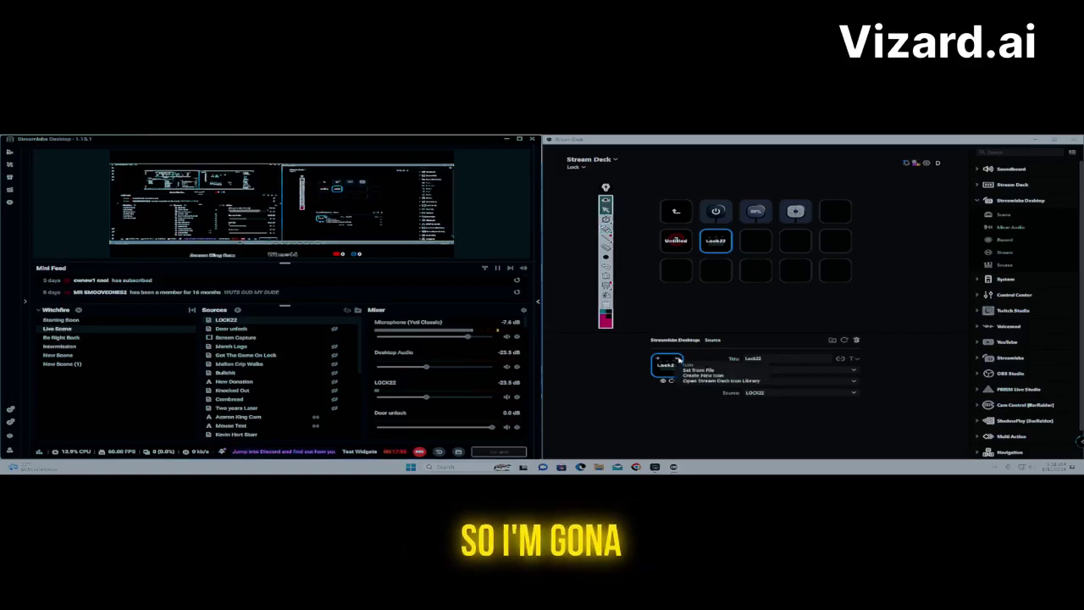
click(693, 370)
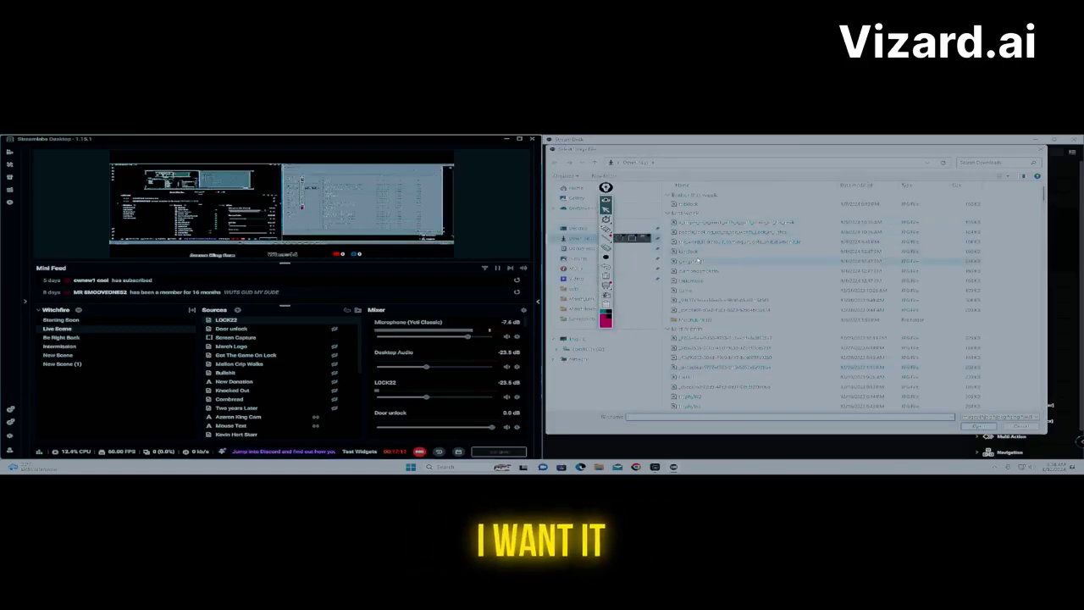
click(688, 281)
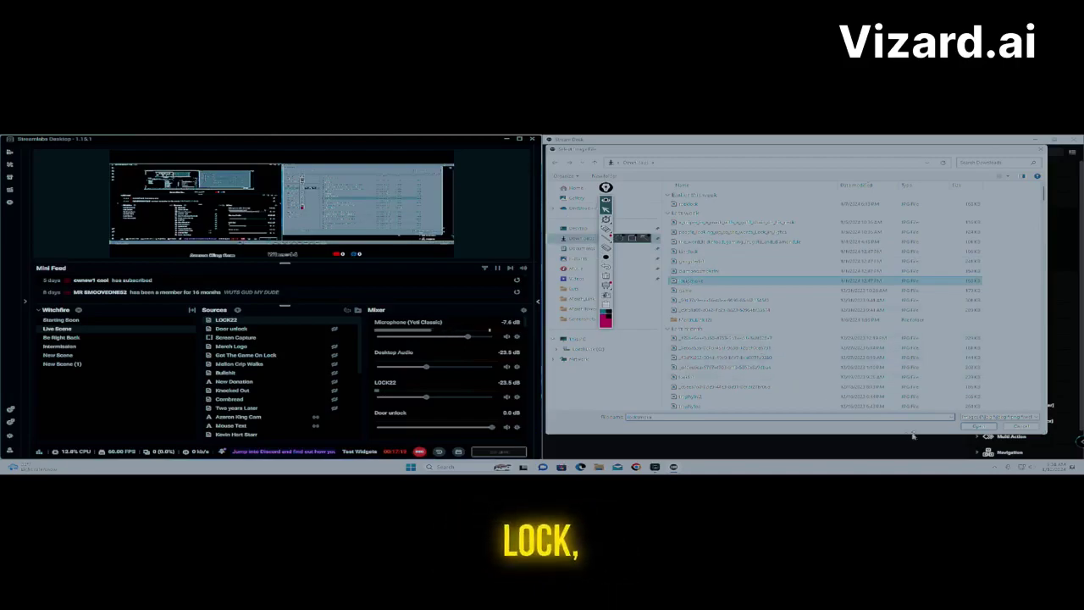
click(976, 427)
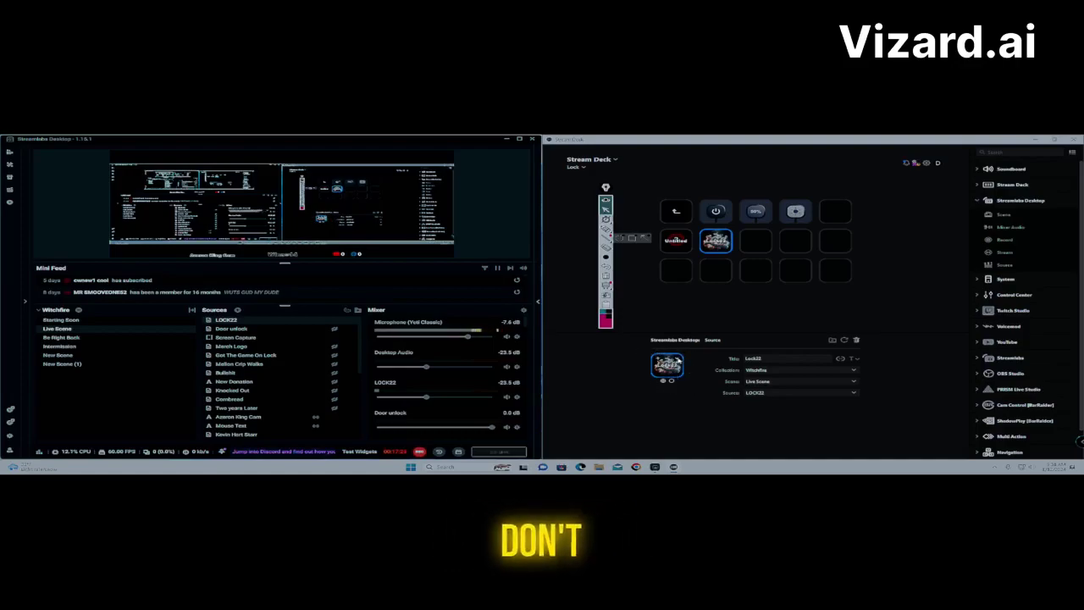
click(677, 362)
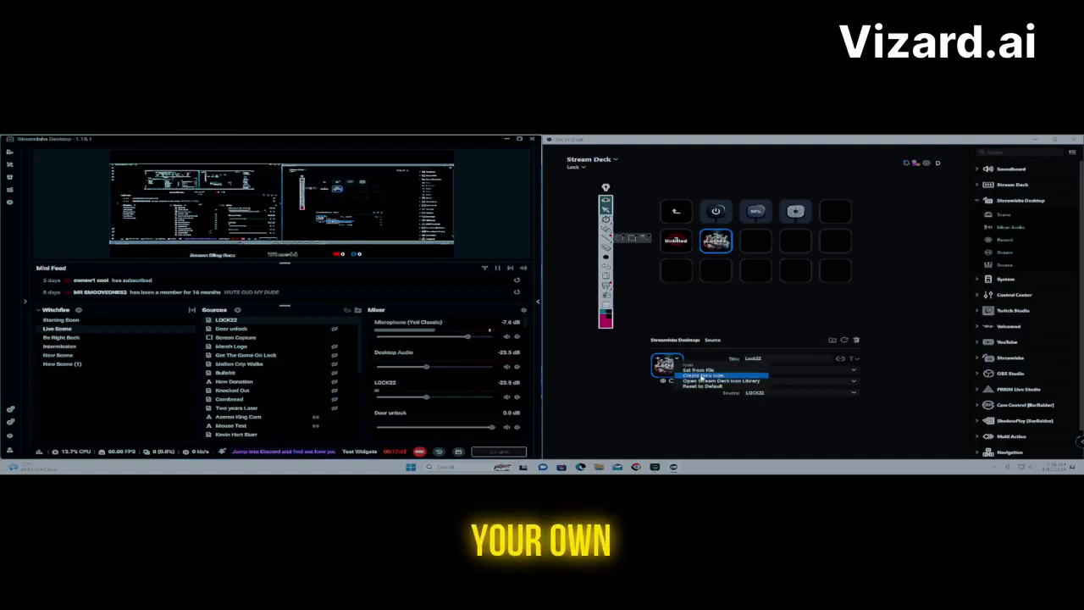
click(701, 376)
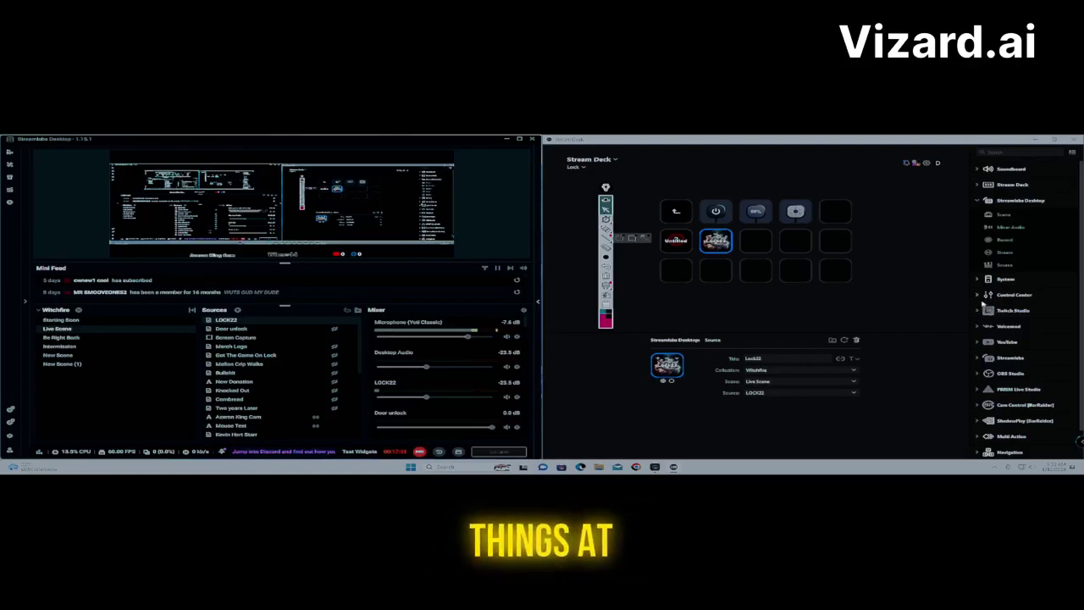
- Browse the Control Center, YouTube and StreamerPlay action categories, collapsing each afterward
click(978, 295)
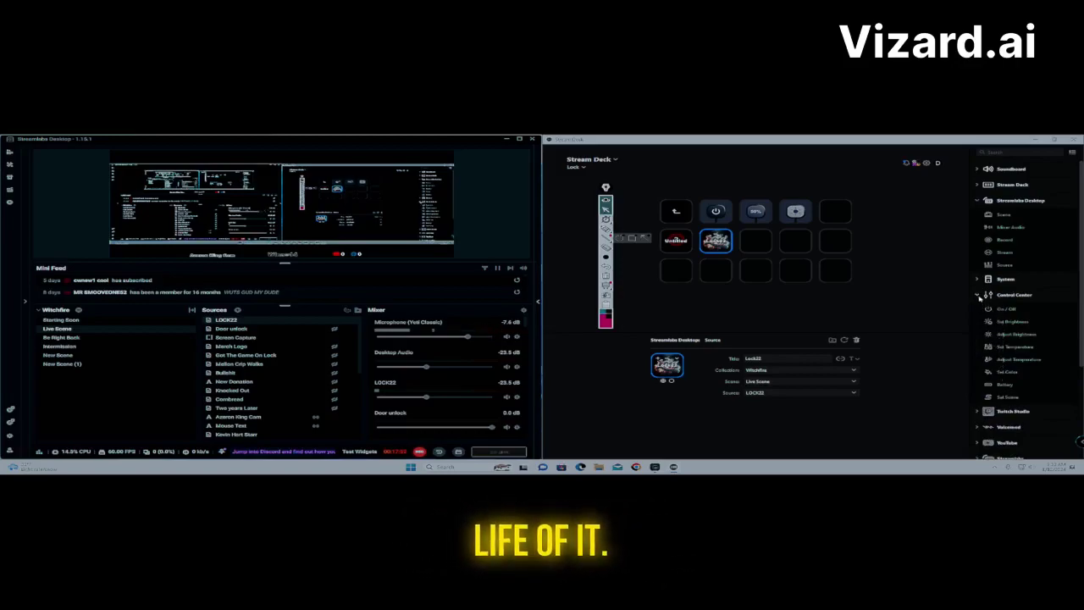
click(978, 295)
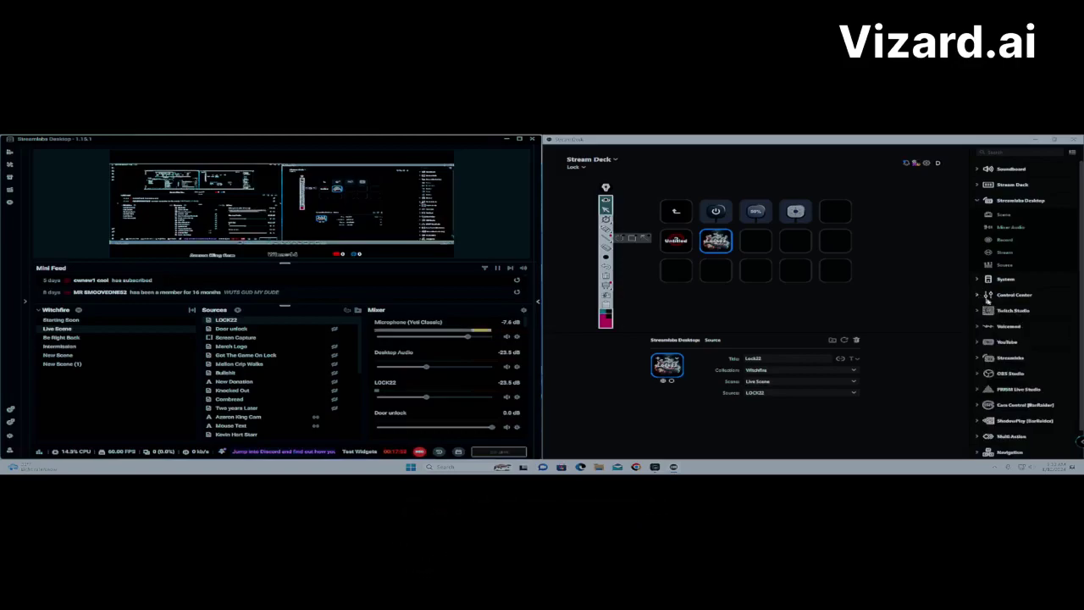
click(976, 342)
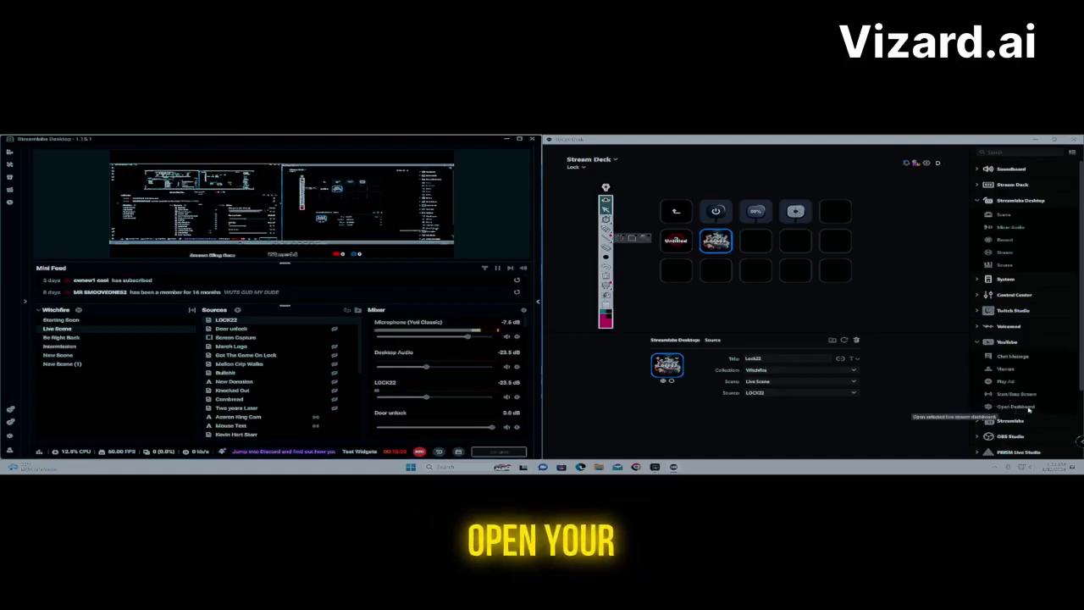
click(985, 342)
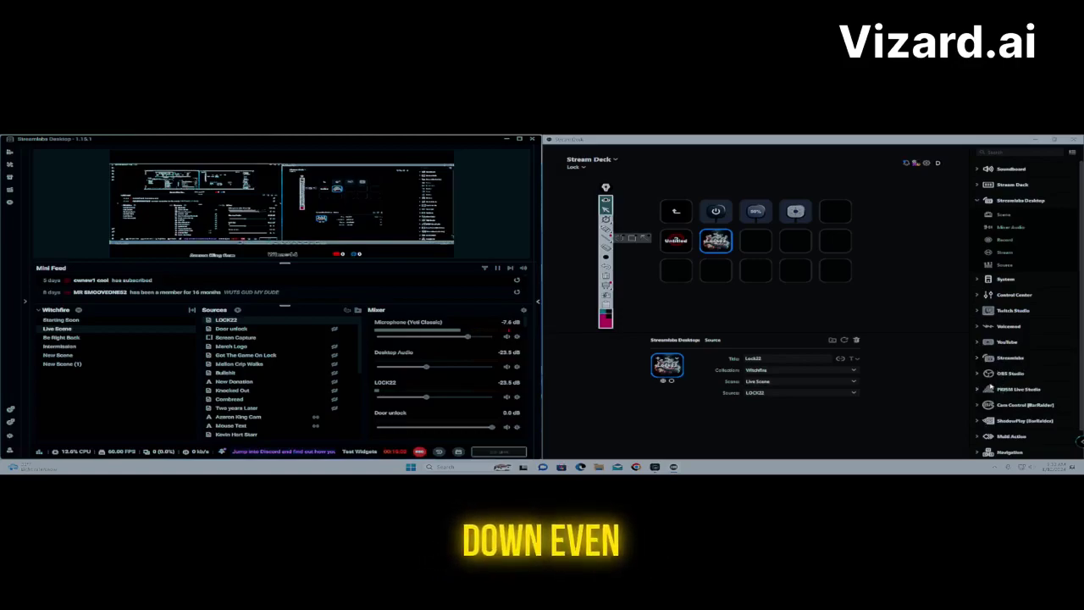
click(984, 420)
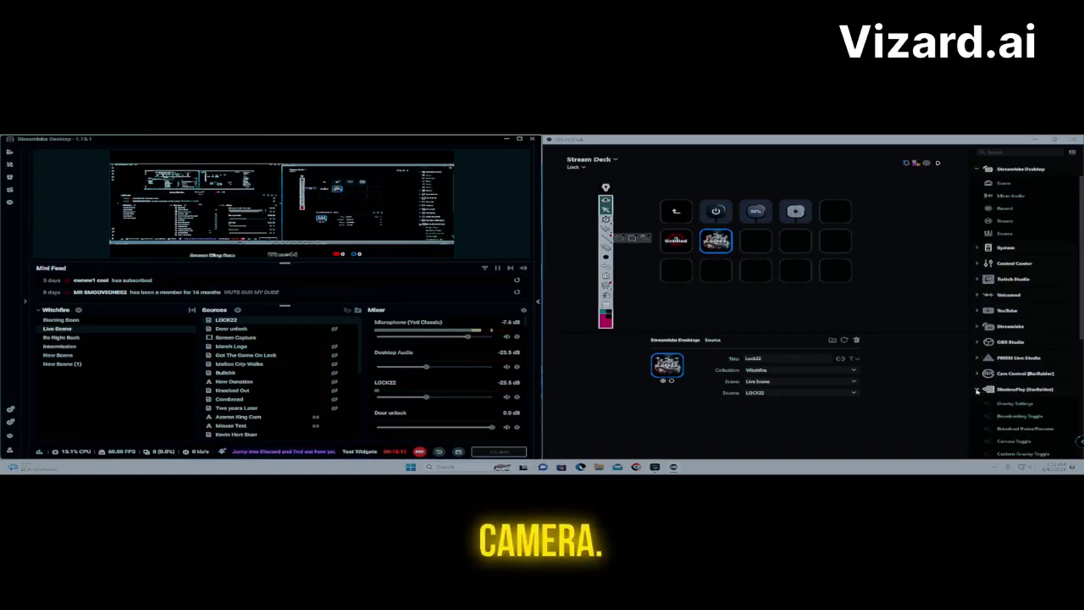
click(977, 389)
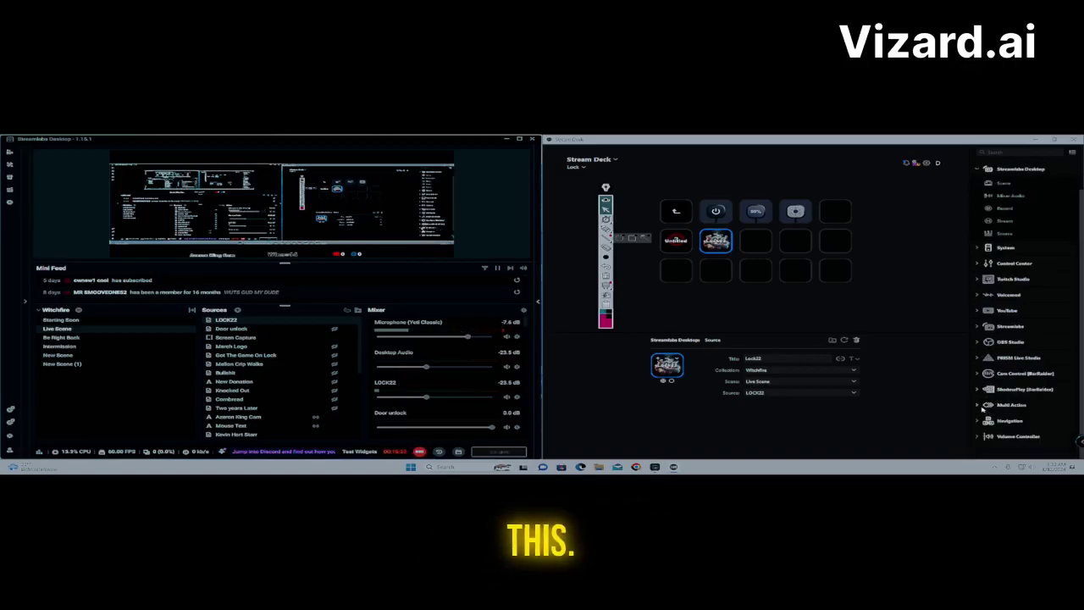
- Check Multi Action and Volume Controller, then expand Soundboard to reveal Play Audio and Stop Audio
click(977, 405)
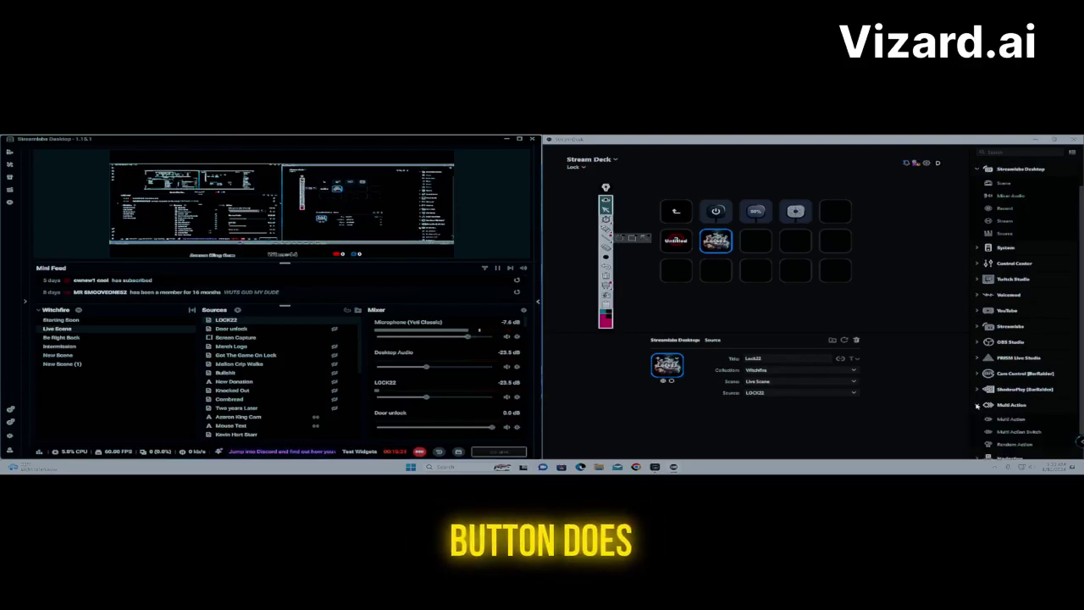
click(977, 405)
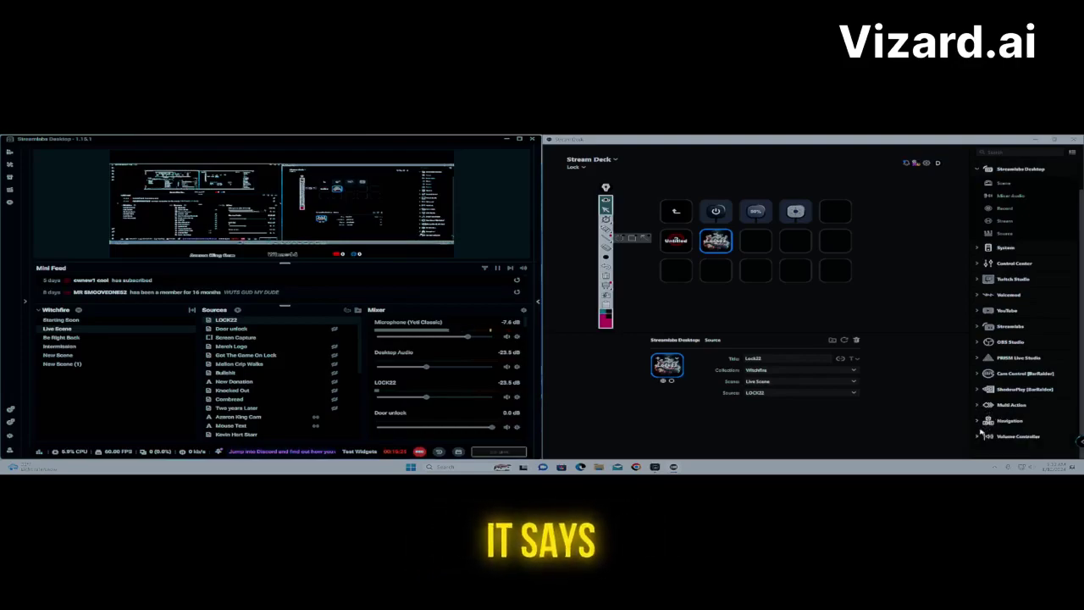
click(978, 436)
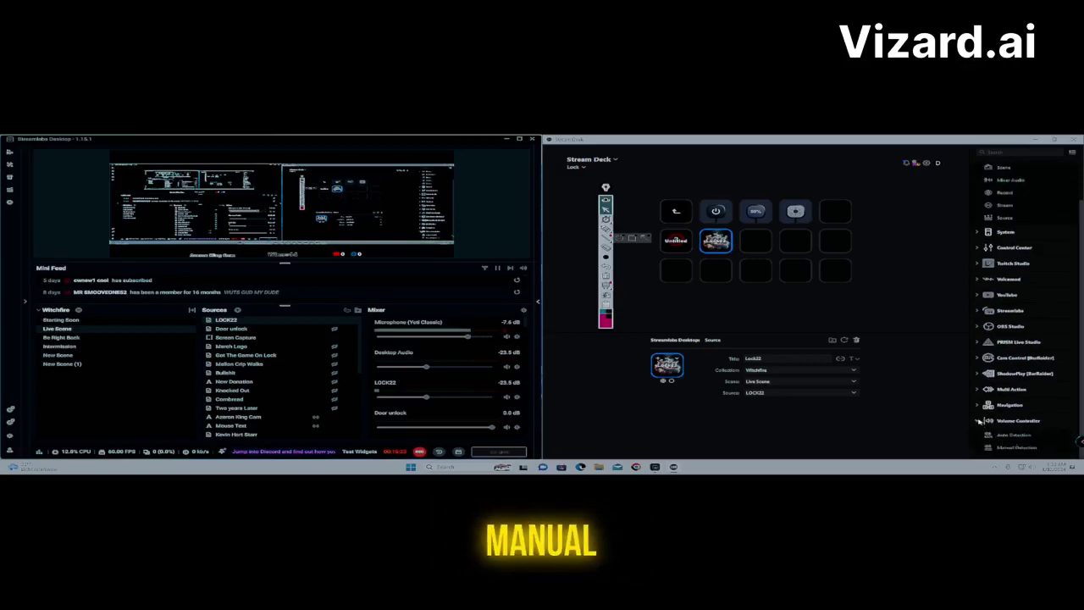
scroll(978, 421, up, 2)
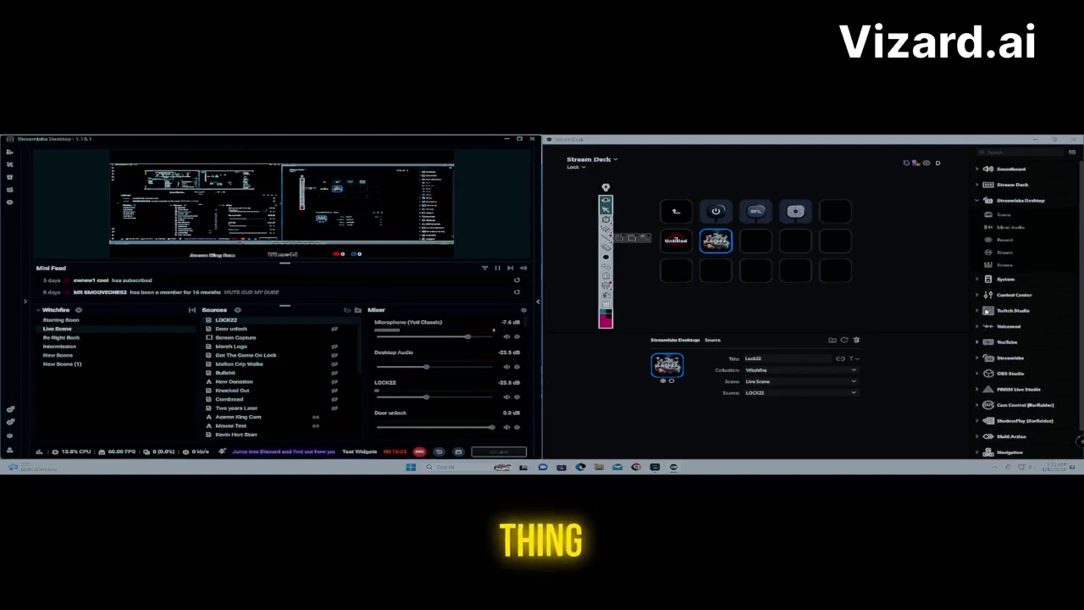
click(978, 170)
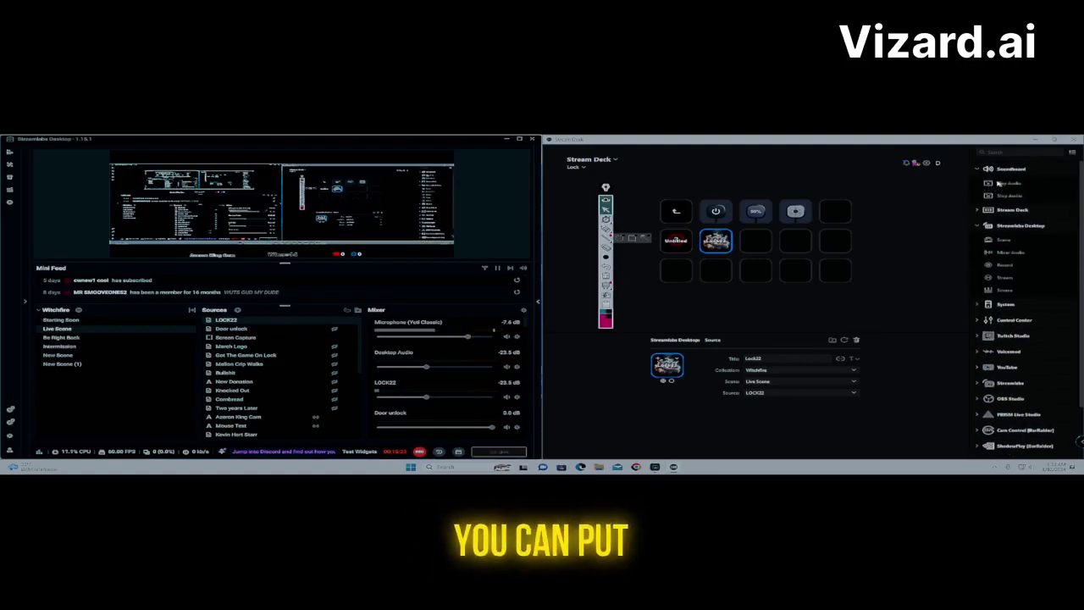
- Place a Play Audio action on the empty key and load Be Hip-Hop.streamDeckAudio
drag(764, 241, 763, 240)
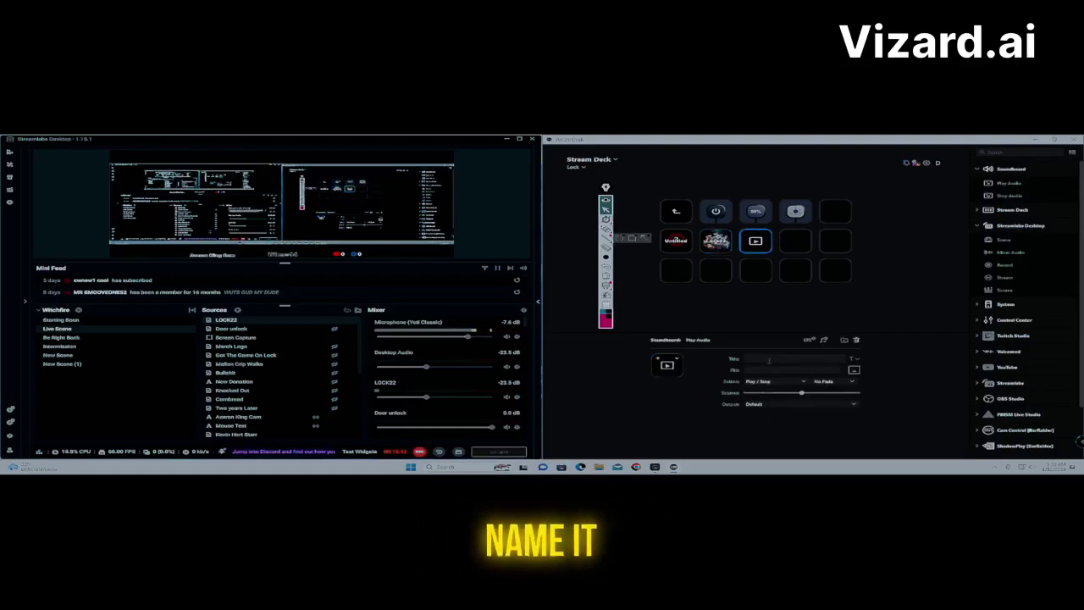
click(853, 369)
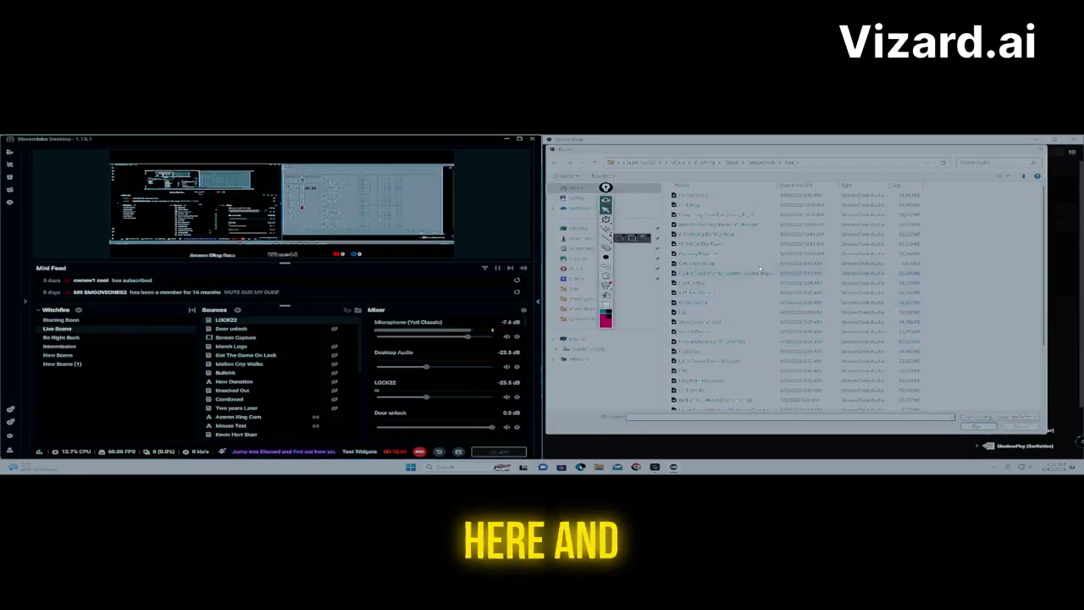
scroll(730, 350, down, 3)
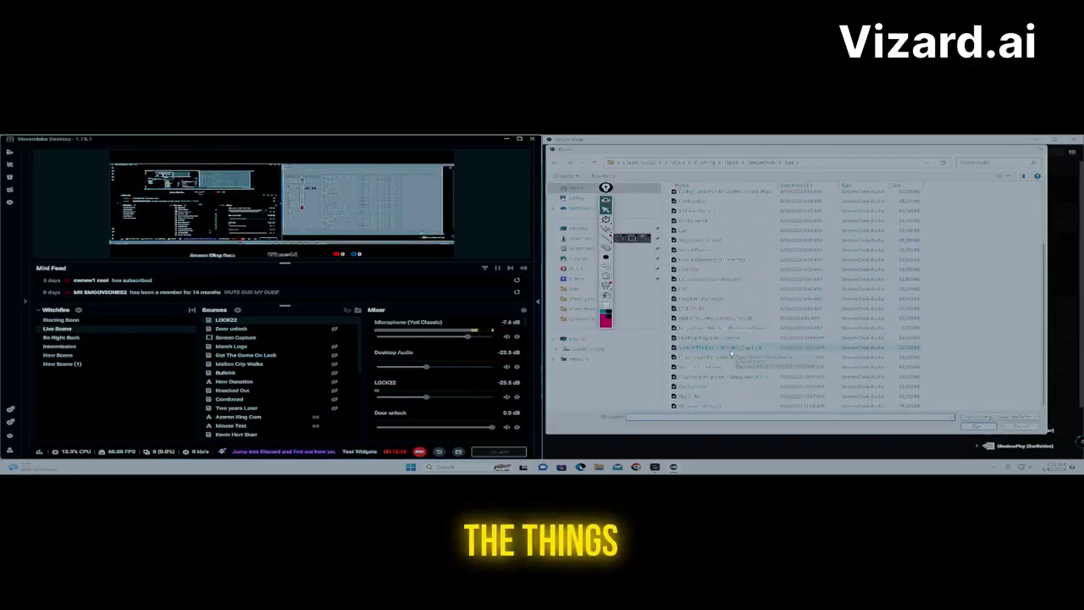
scroll(730, 350, up, 3)
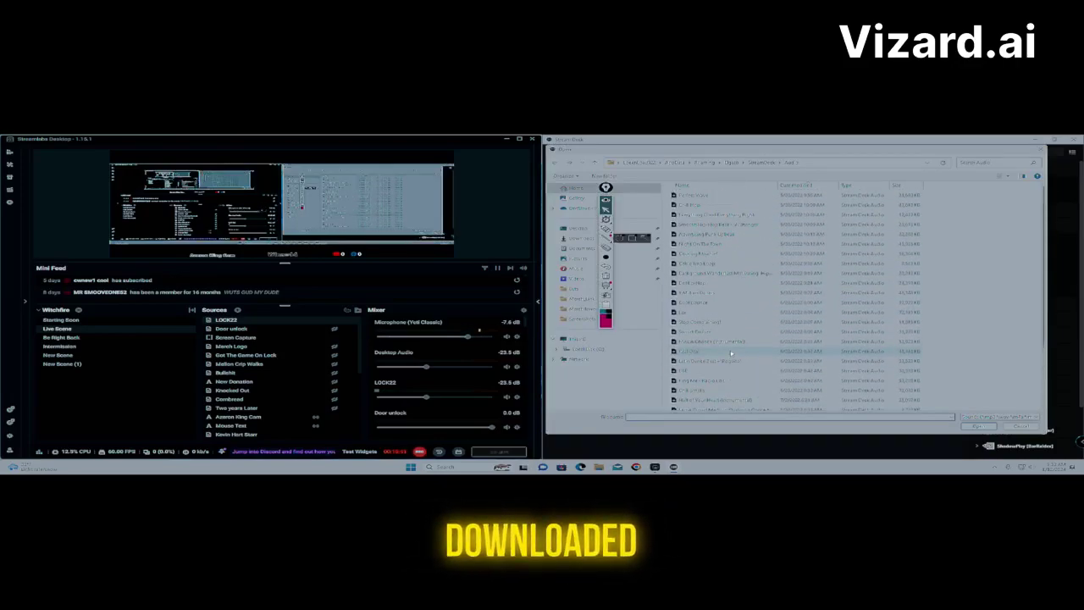
scroll(730, 351, down, 1)
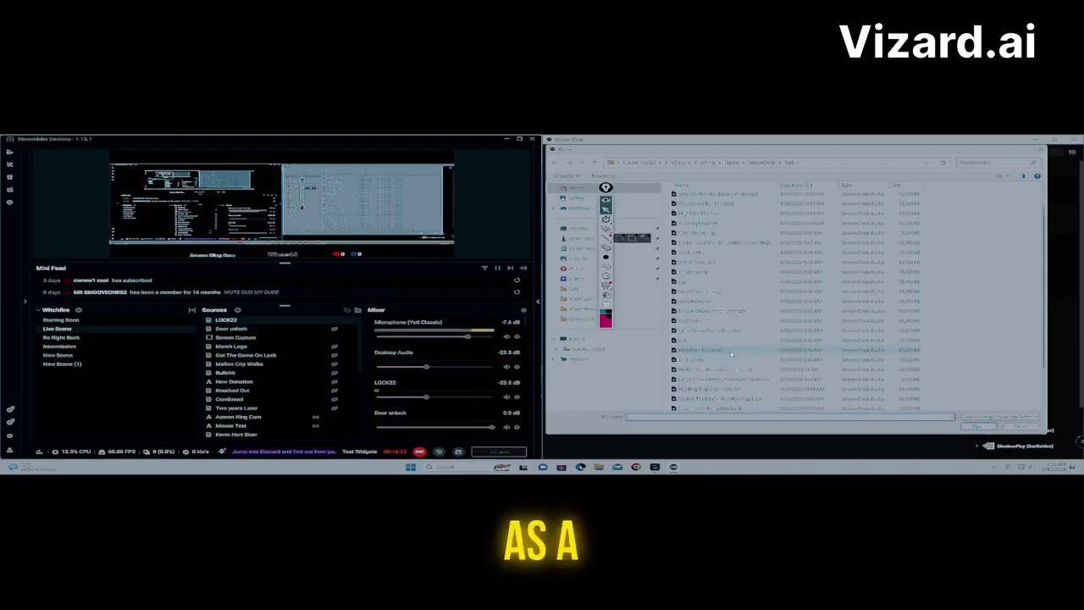
click(727, 252)
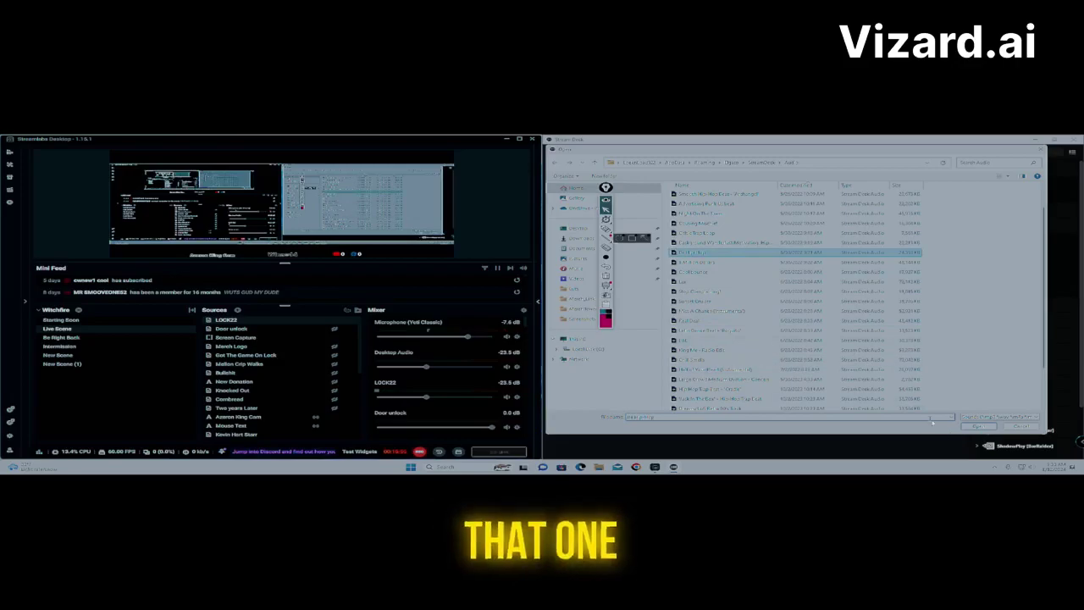
click(978, 425)
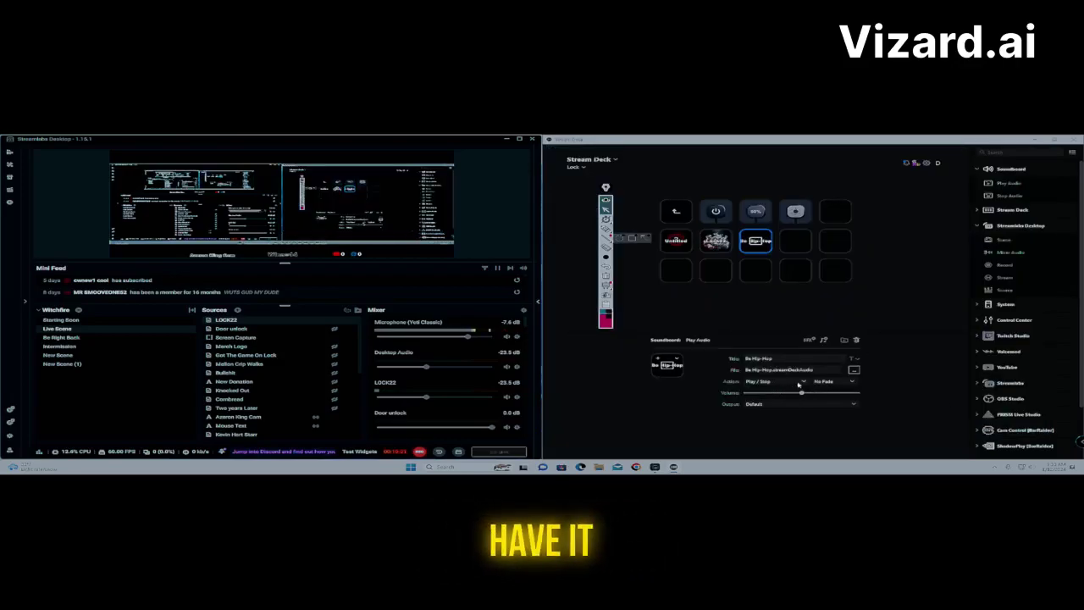
click(852, 382)
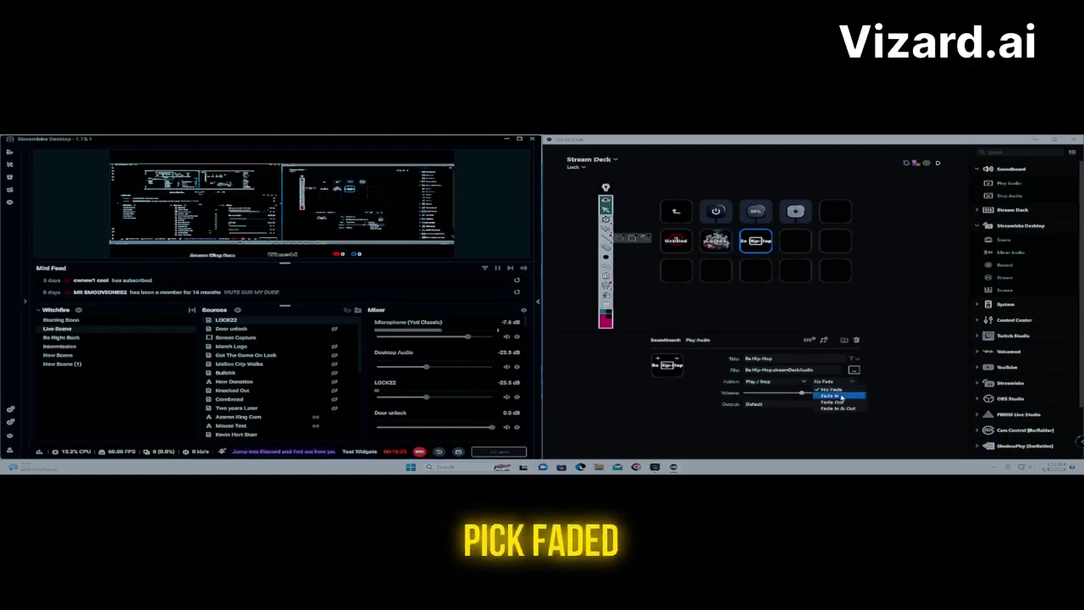
click(842, 395)
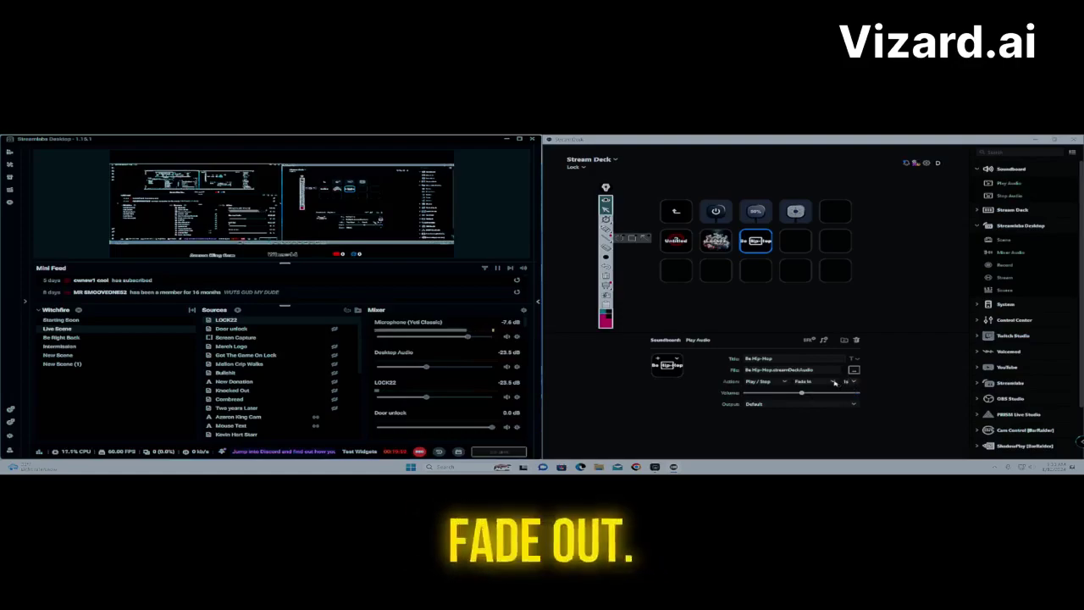
click(834, 382)
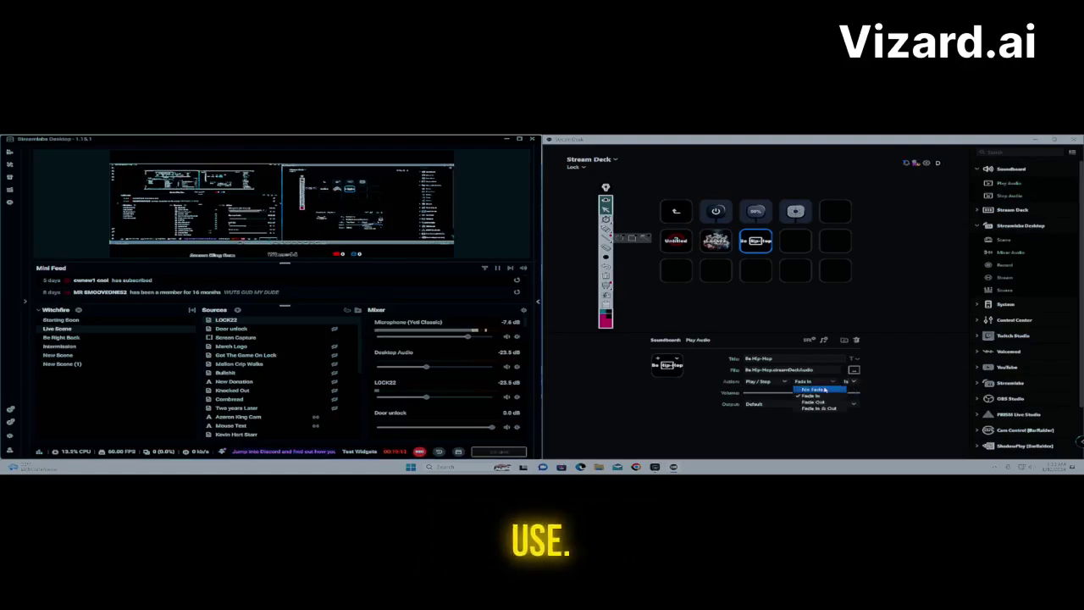
click(823, 388)
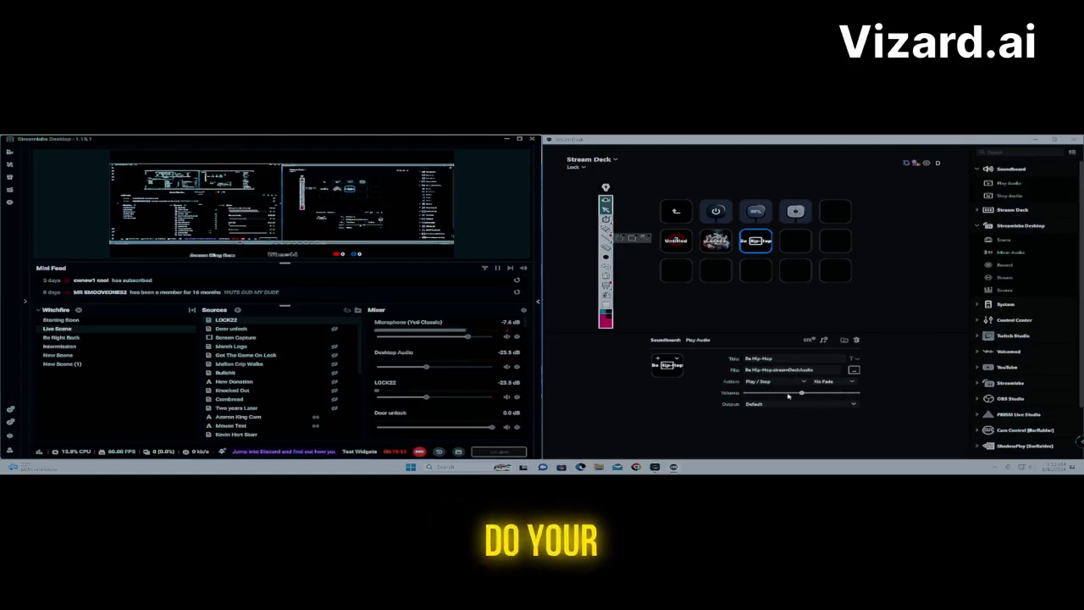
- Give the Be Hip-Hop key an image icon from file, then swap it for a different image
click(680, 365)
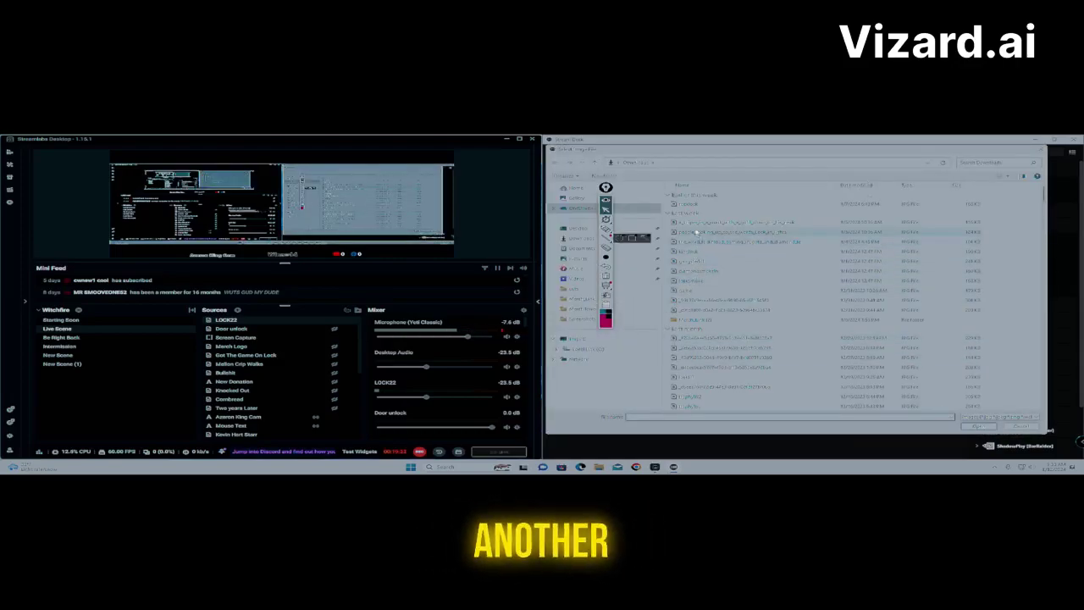
click(700, 205)
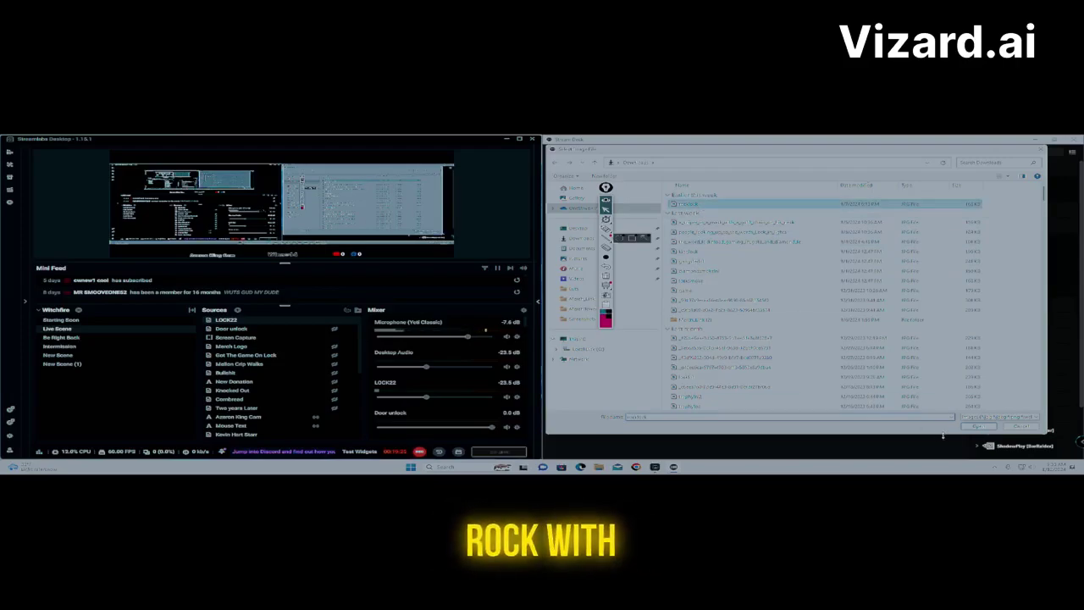
click(982, 426)
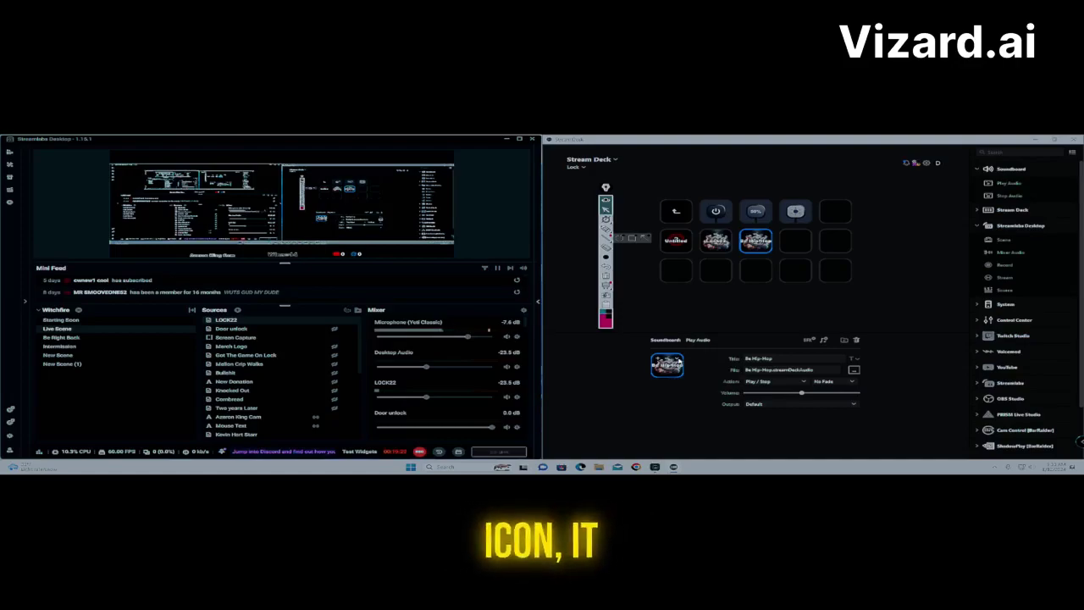
click(680, 362)
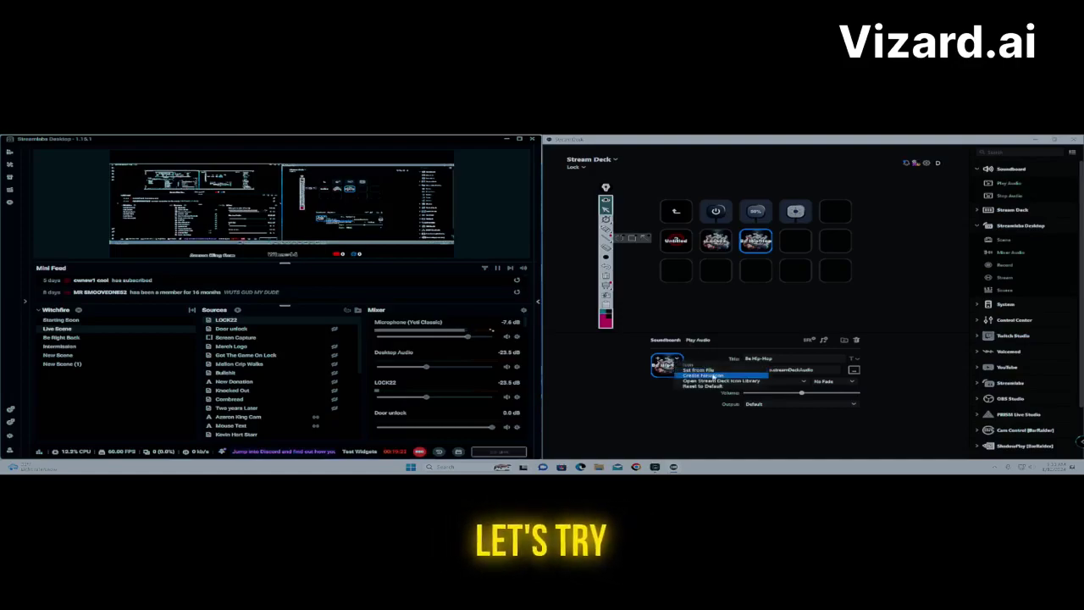
click(709, 371)
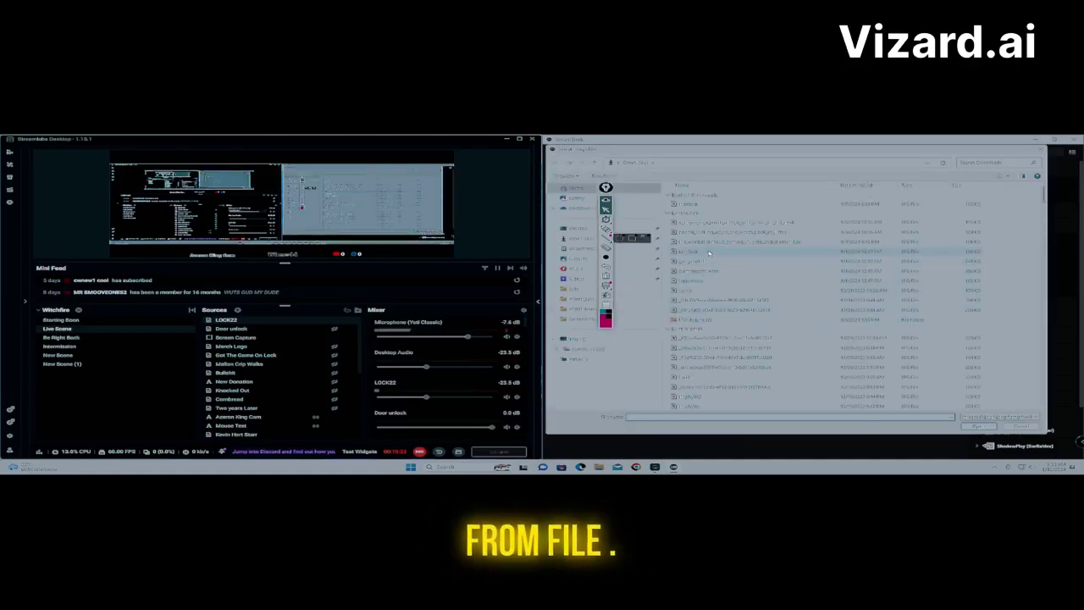
click(708, 250)
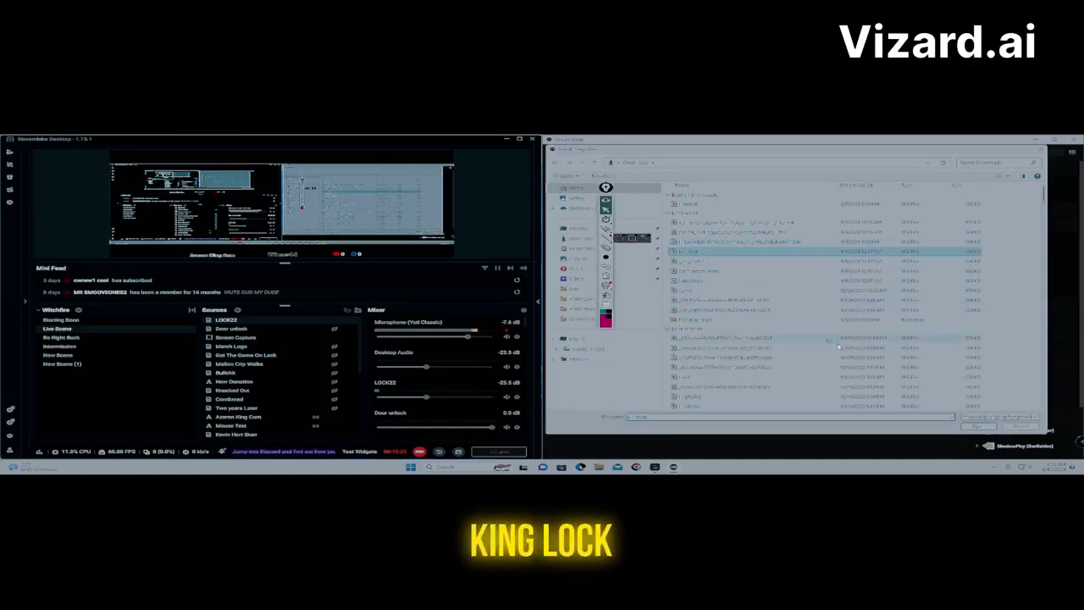
click(974, 426)
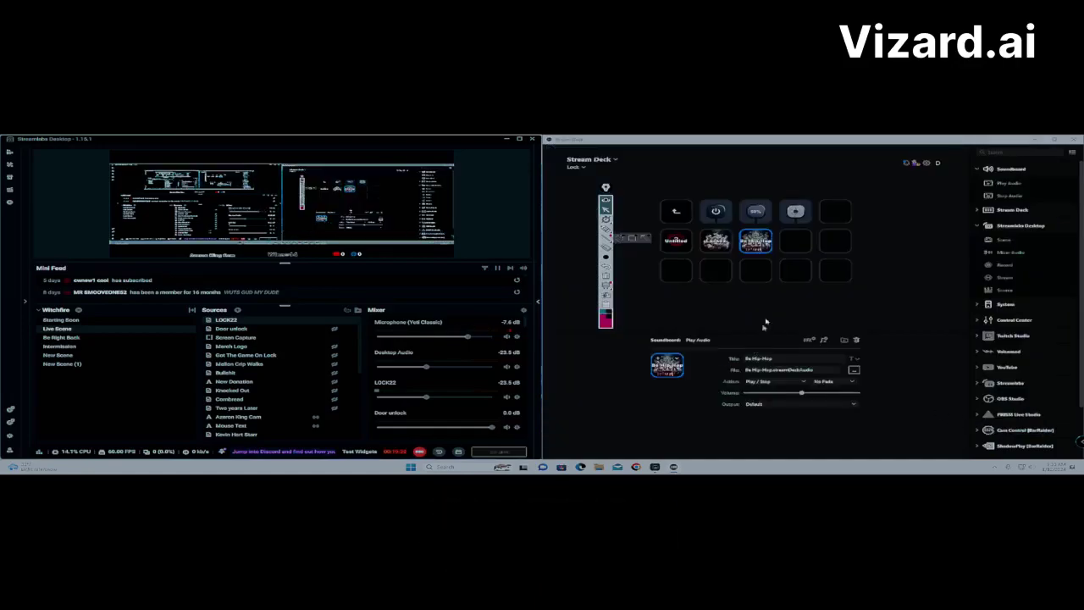